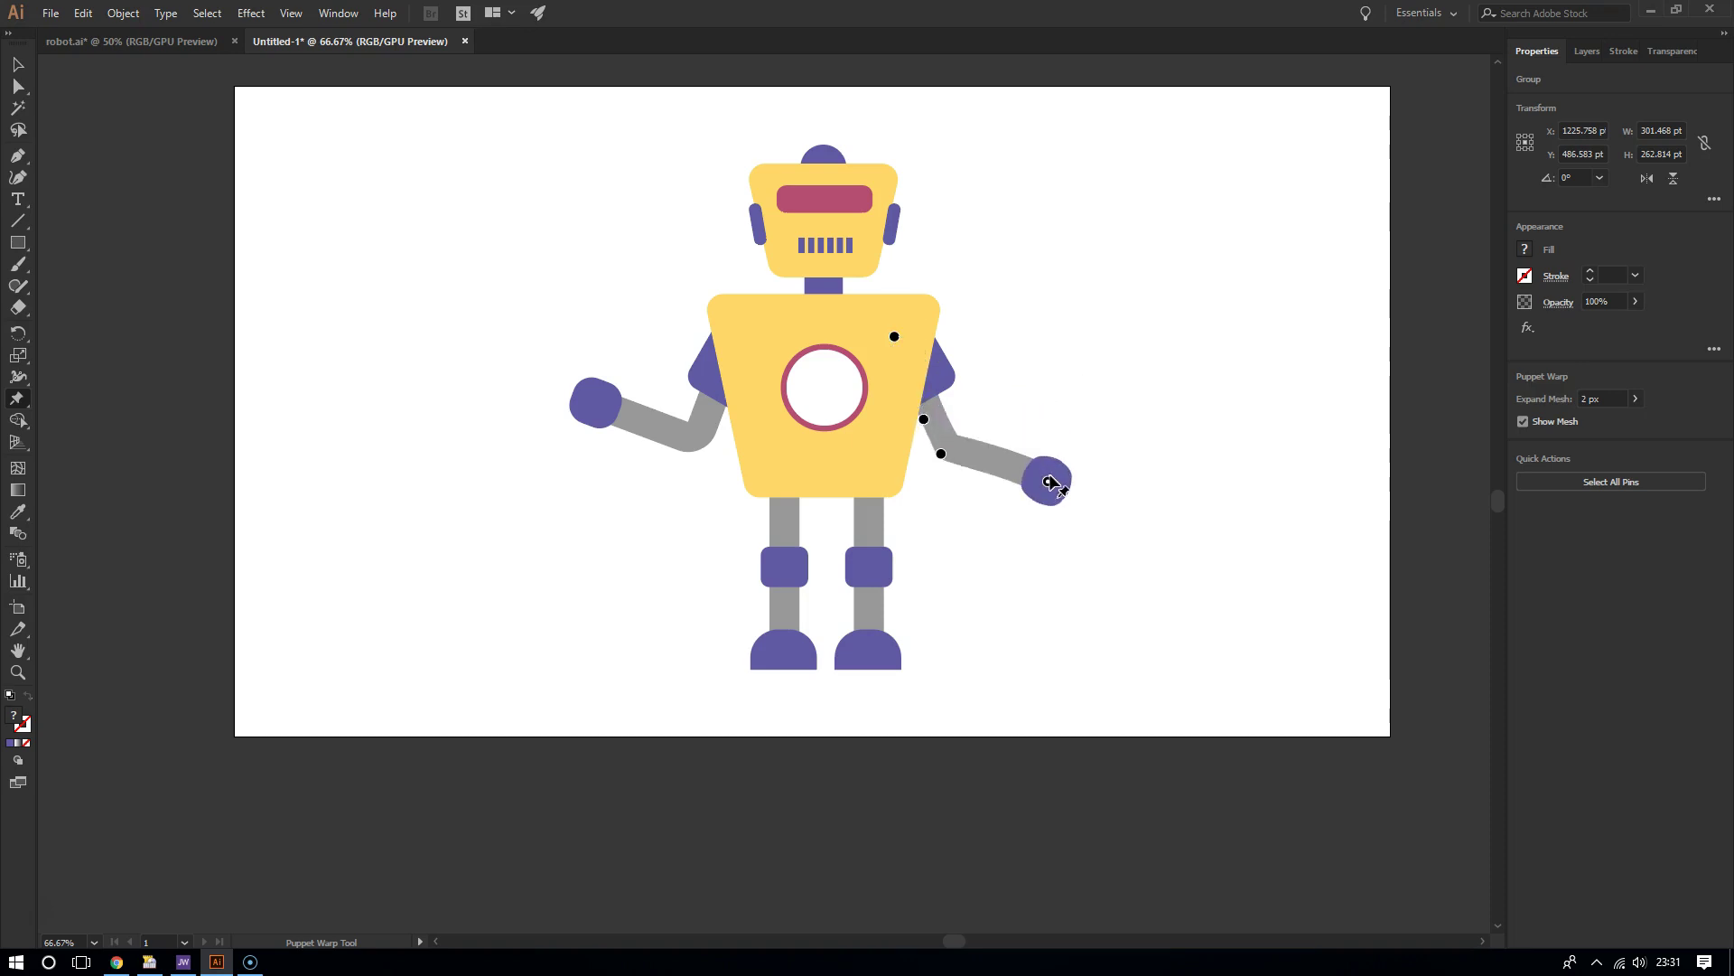
Drag the hand pin upward so the forearm angles up, then select it to show the arm mesh
drag(1049, 482, 1056, 404)
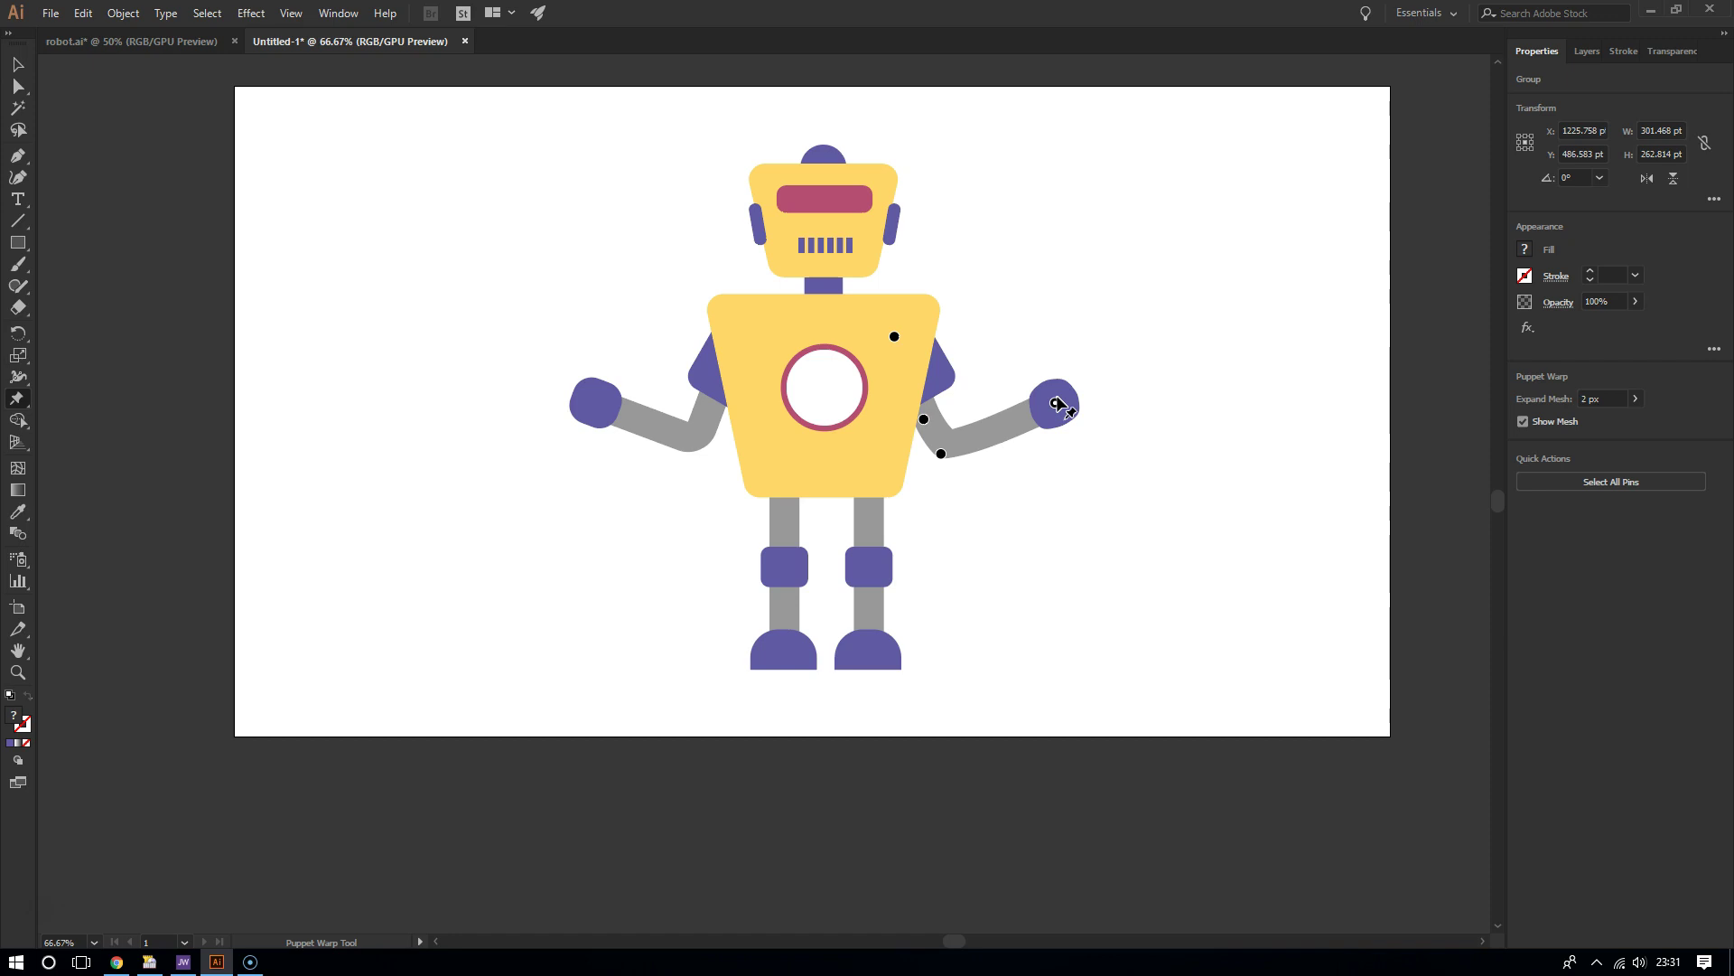
click(1057, 404)
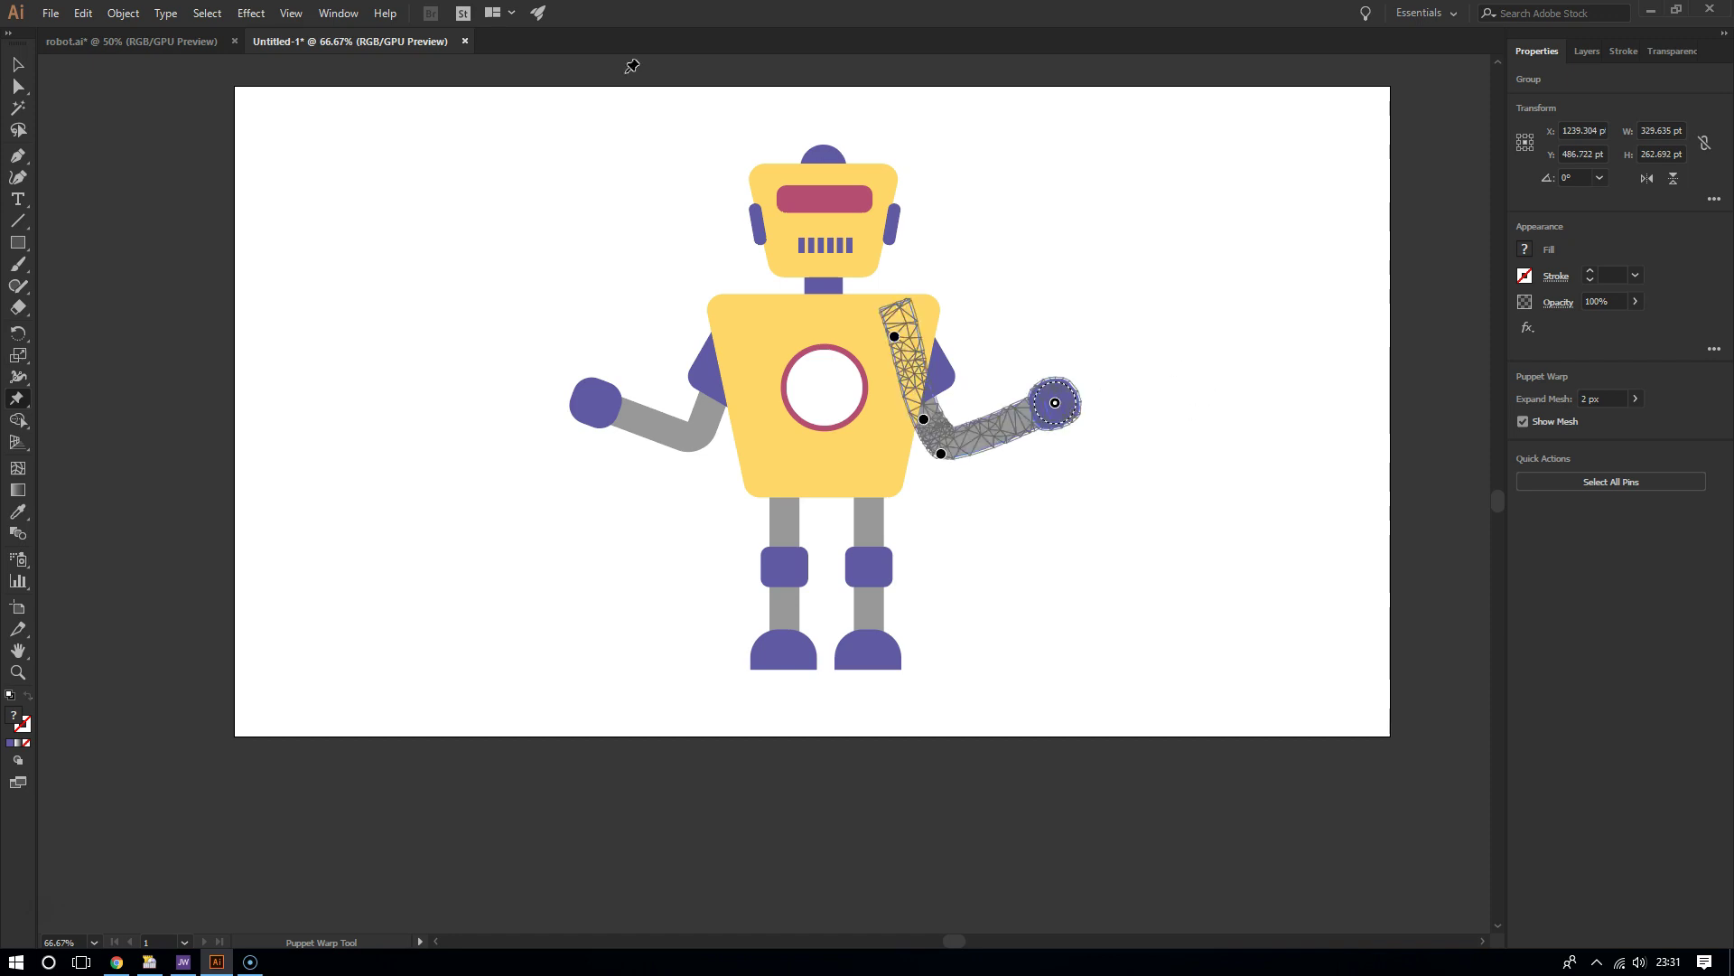
Switch to the robot.ai document containing the original robot
click(179, 44)
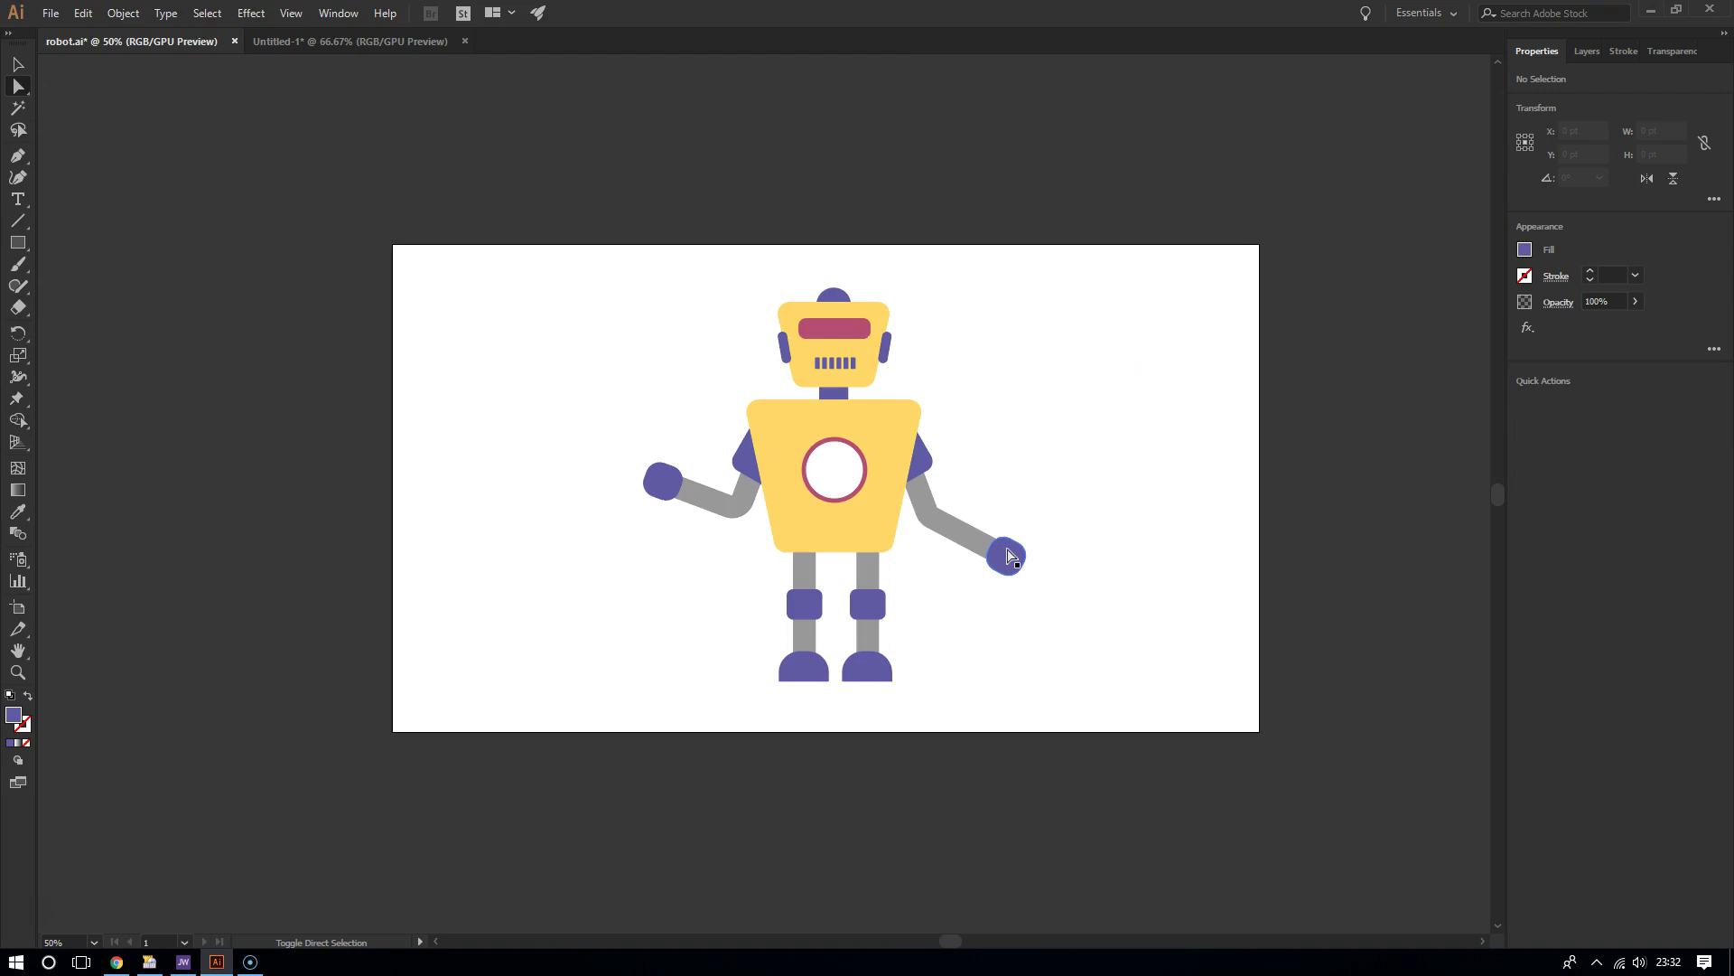
Select the right arm-and-hand group and activate the Puppet Warp tool
alt+click(1007, 554)
alt+click(967, 540)
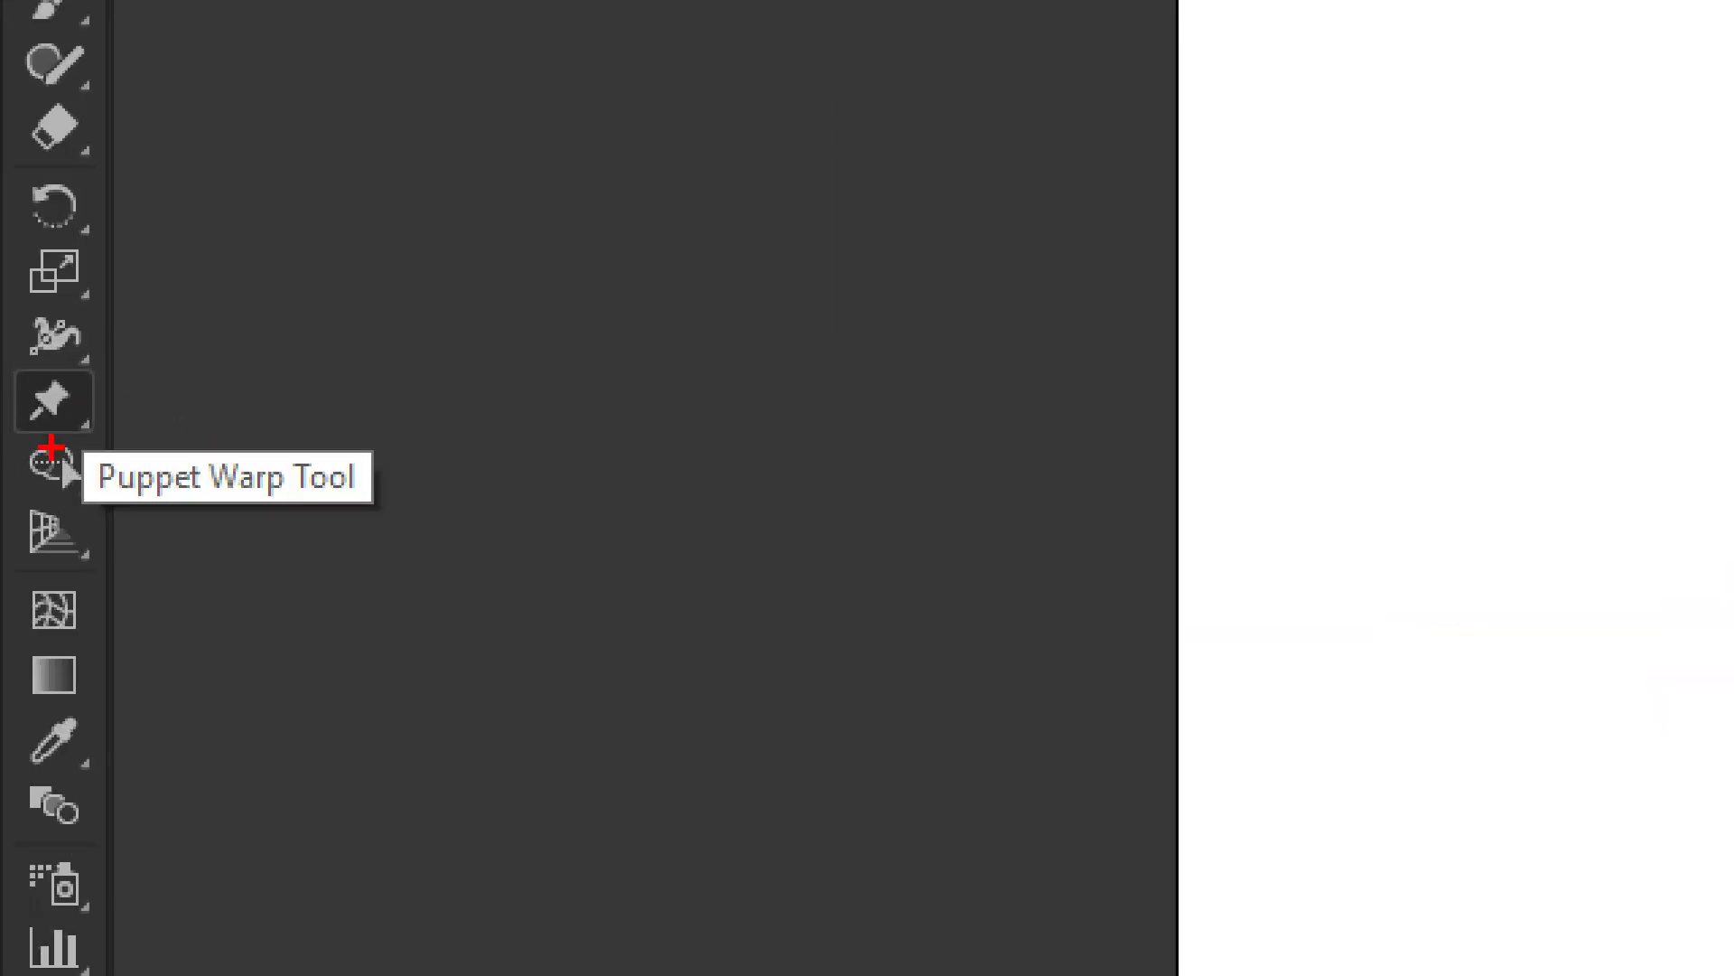
click(27, 401)
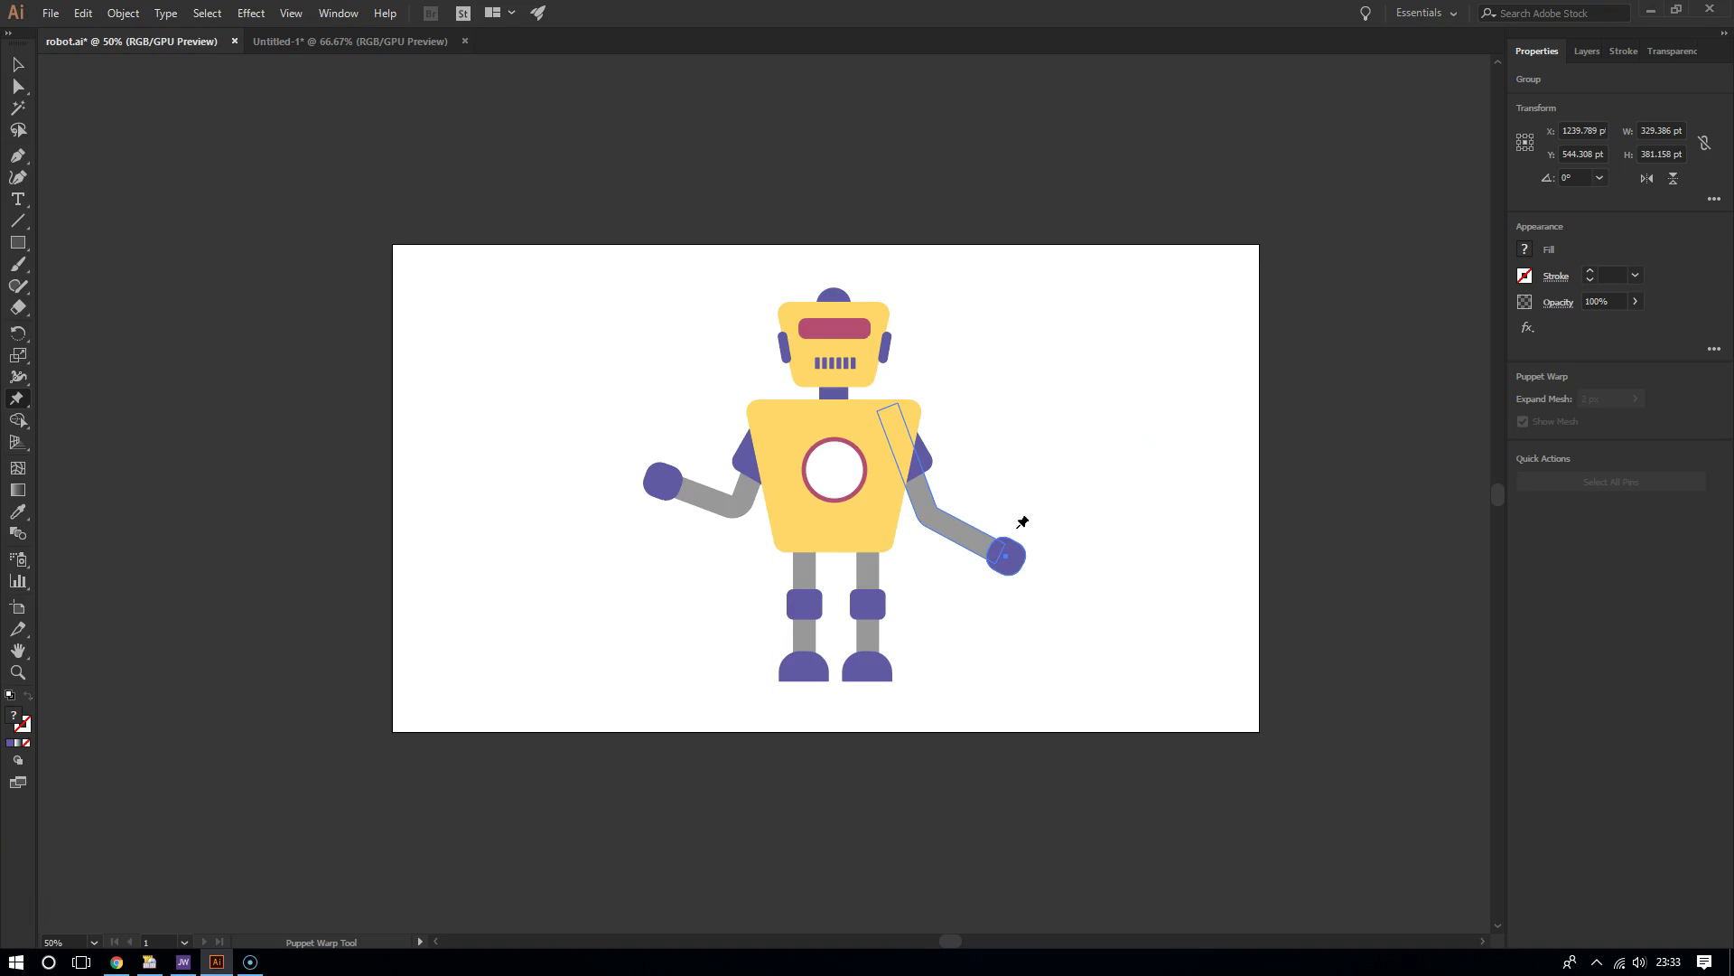
Add Puppet Warp pins on the hand, at the elbow, just above the elbow, and at the shoulder
scroll(1022, 551, up, 3)
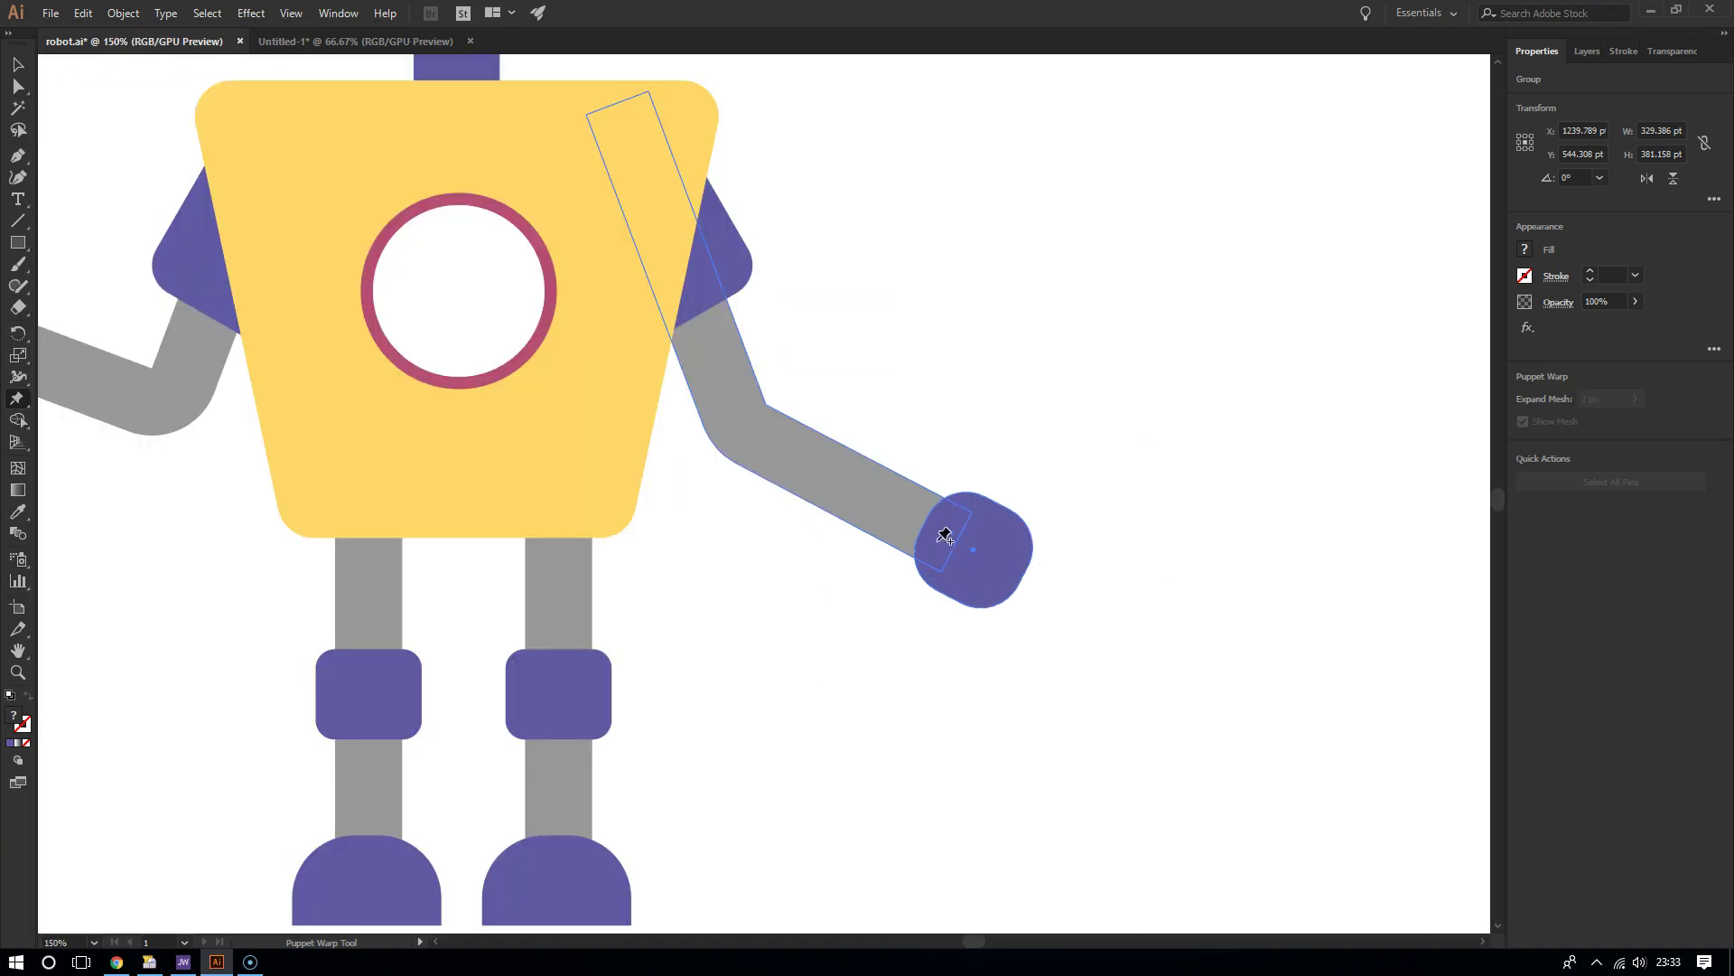
scroll(941, 533, up, 1)
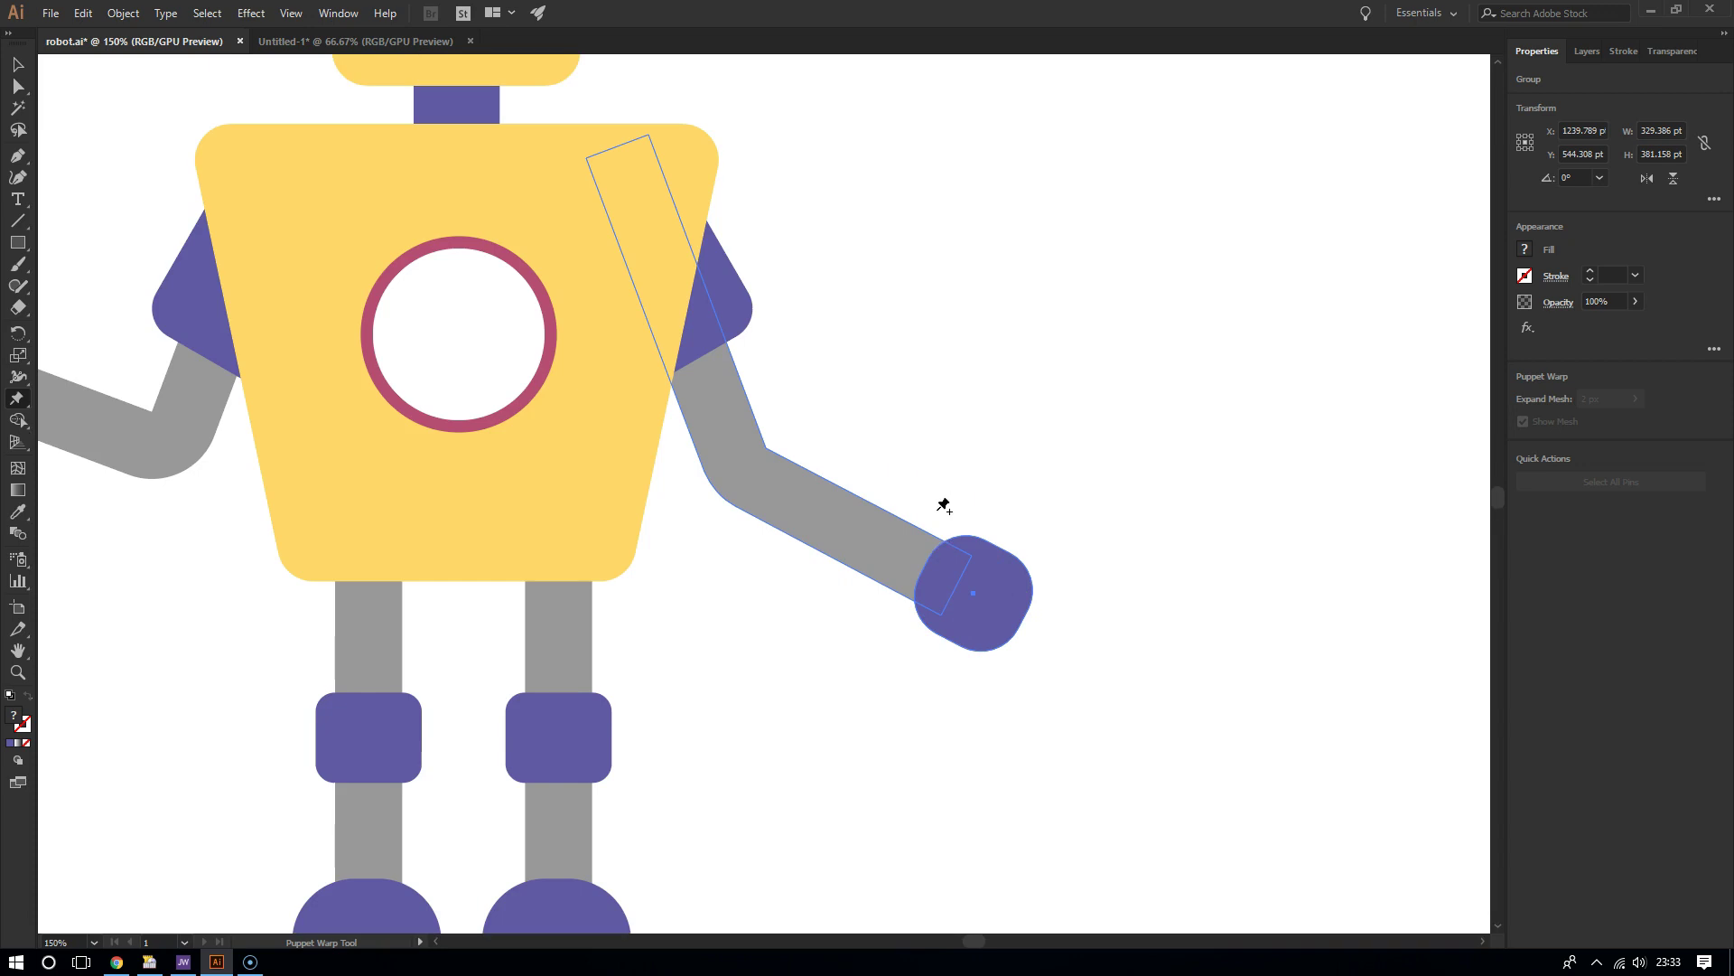
click(973, 594)
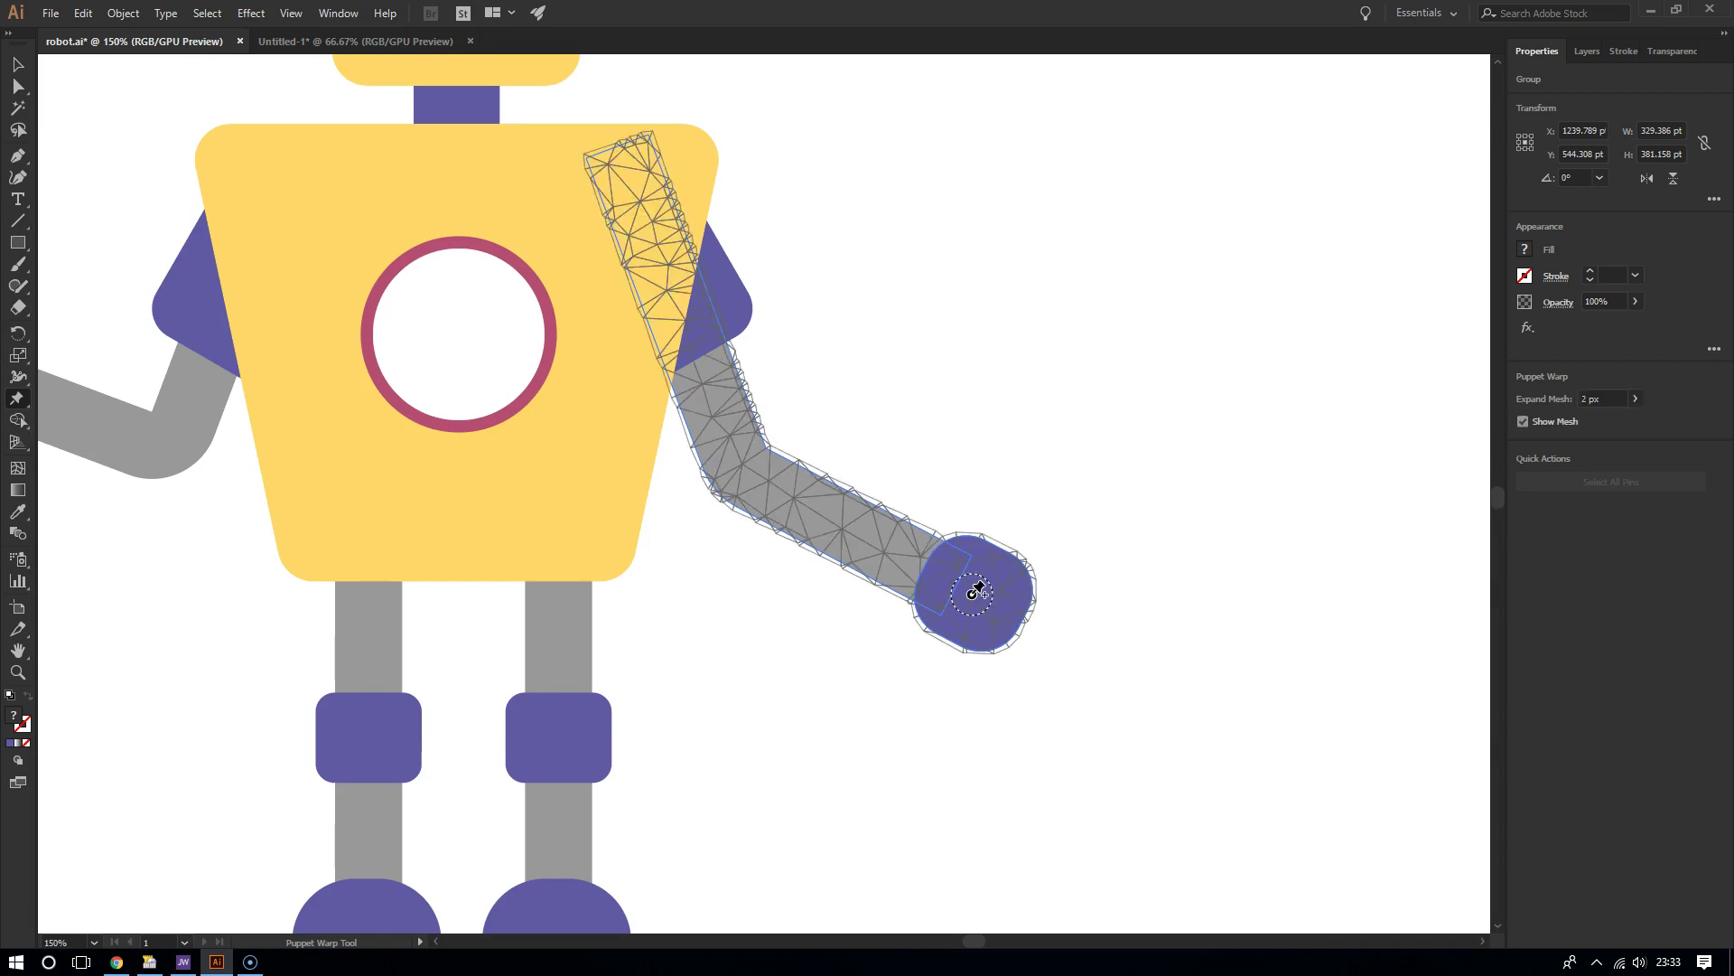
click(719, 485)
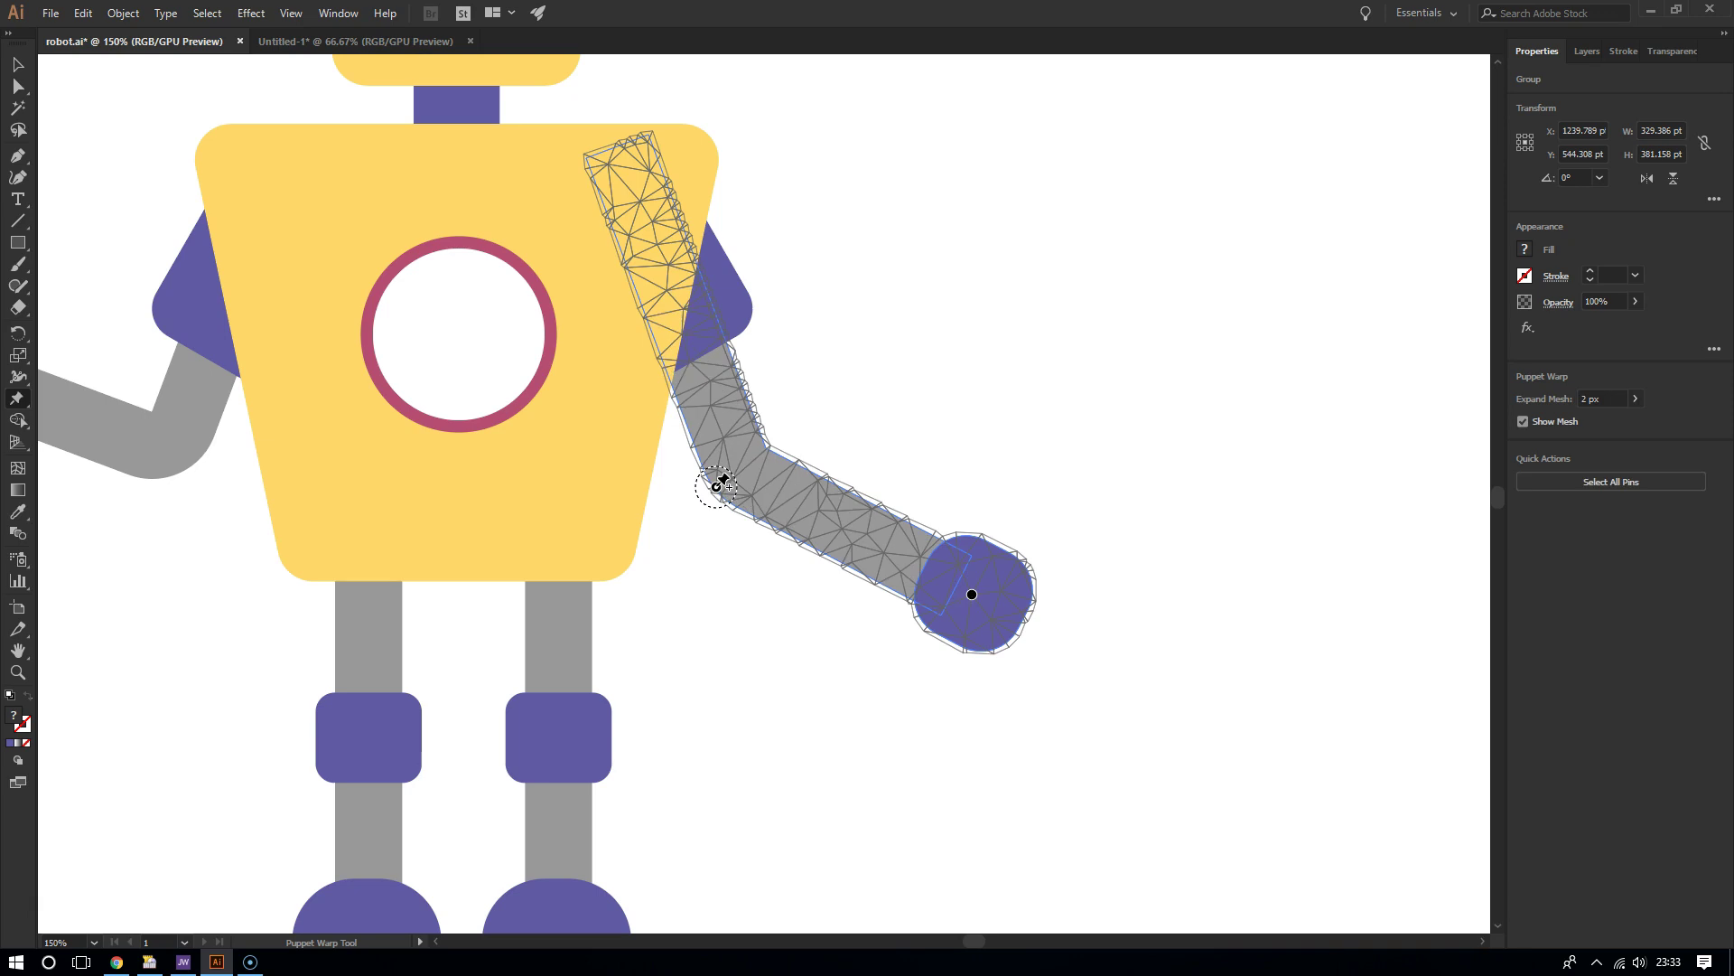
click(690, 421)
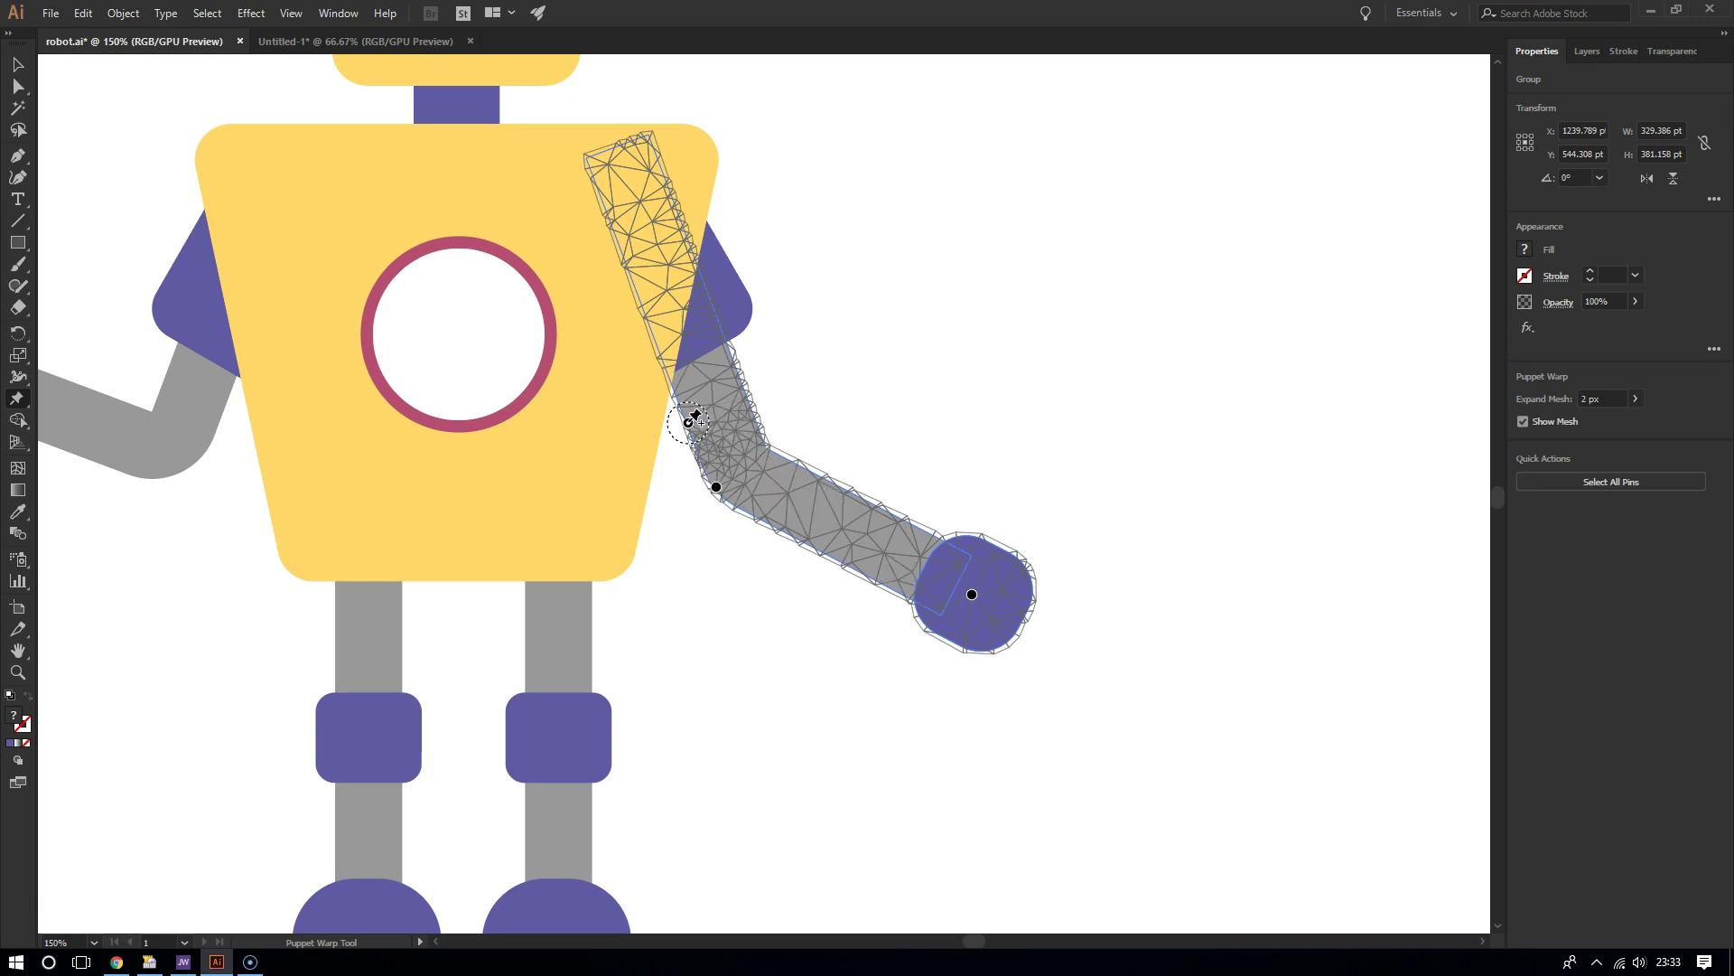
click(632, 204)
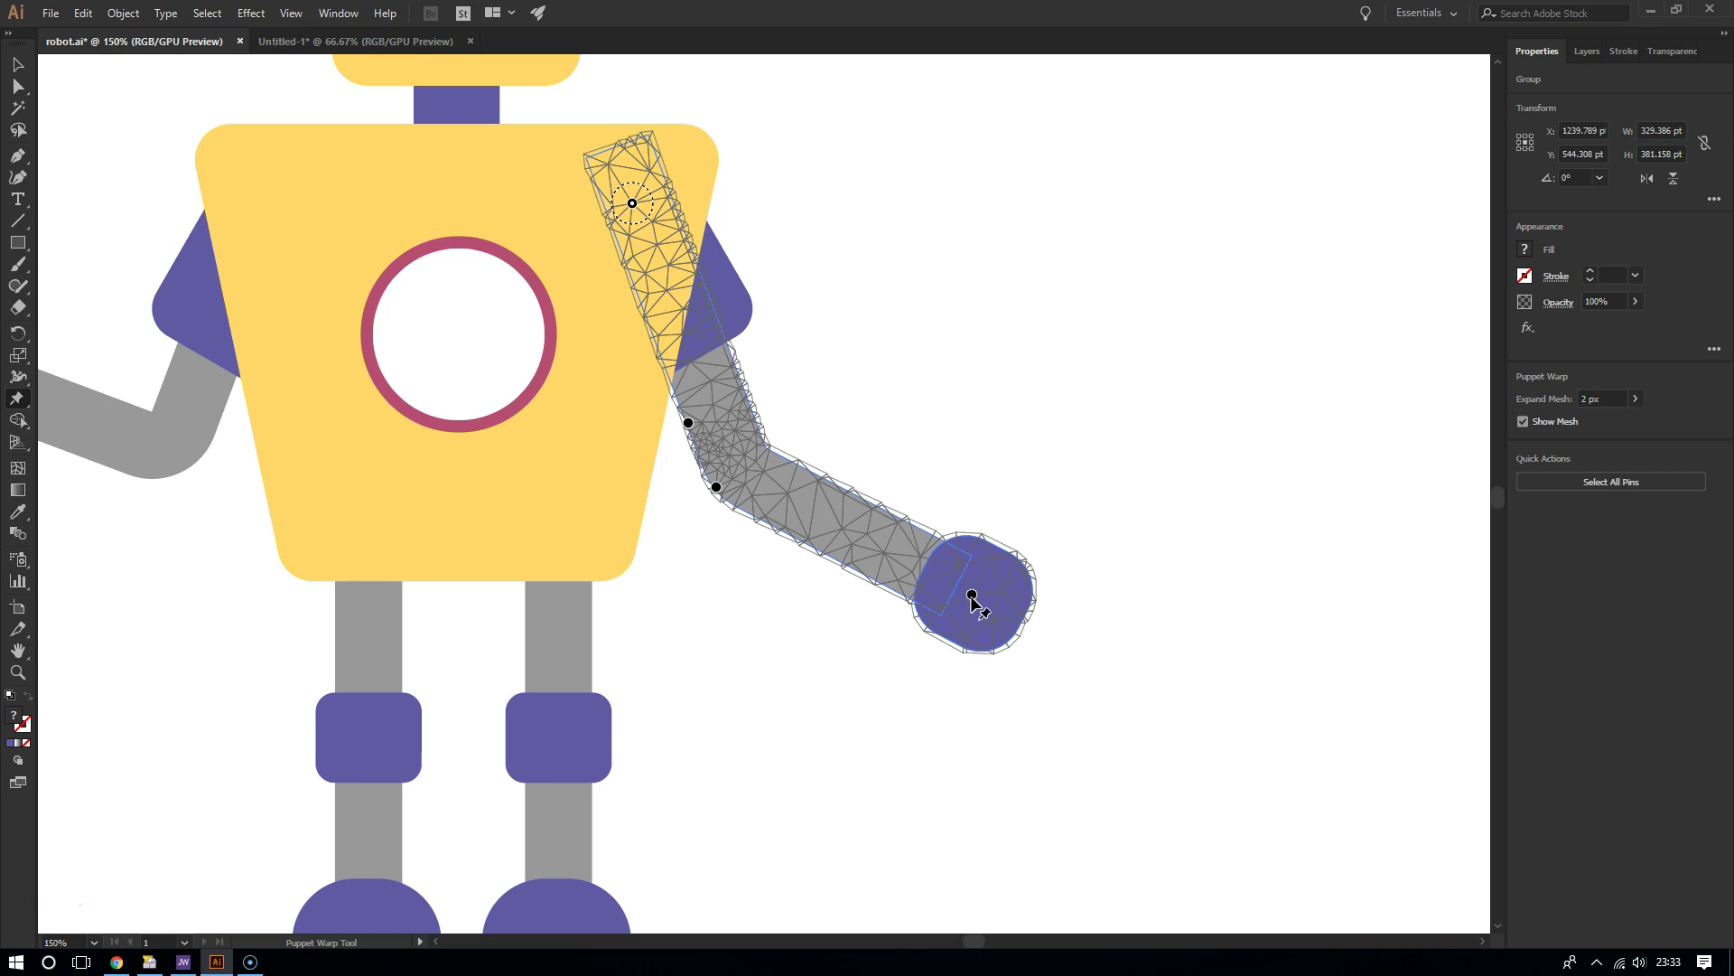
Drag the hand pin up and inward to bend the forearm at the elbow
drag(972, 596, 937, 576)
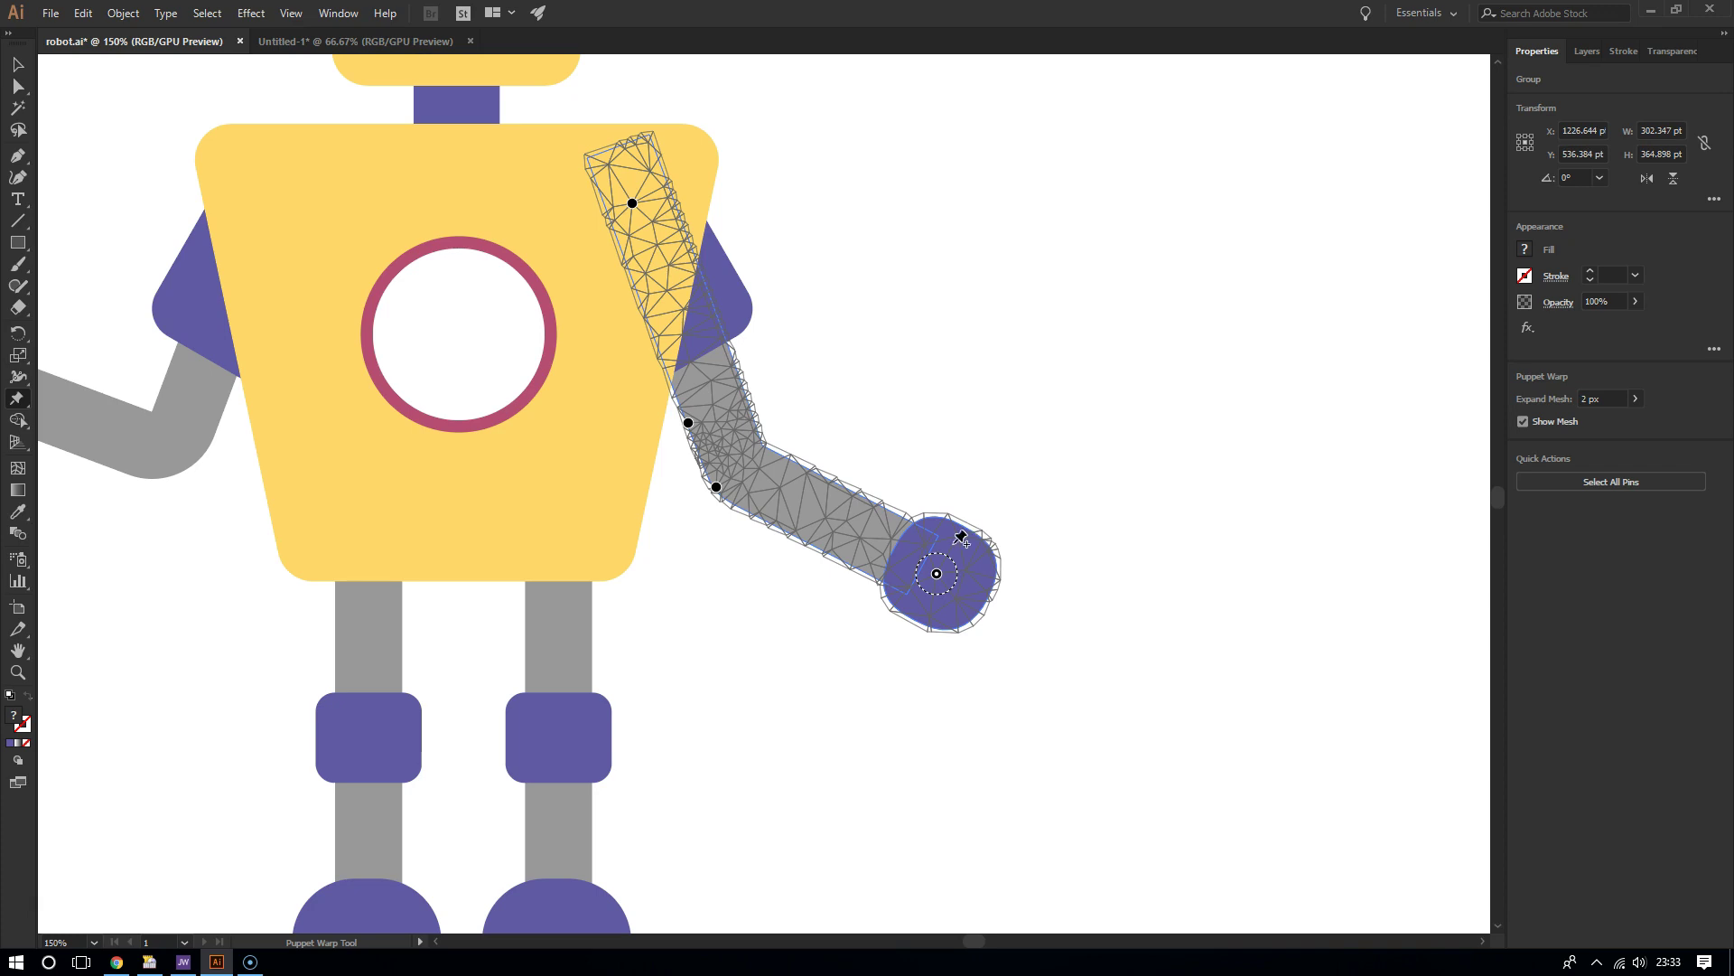
Reposition the hand pin, pulling the hand down and outward
scroll(944, 583, up, 4)
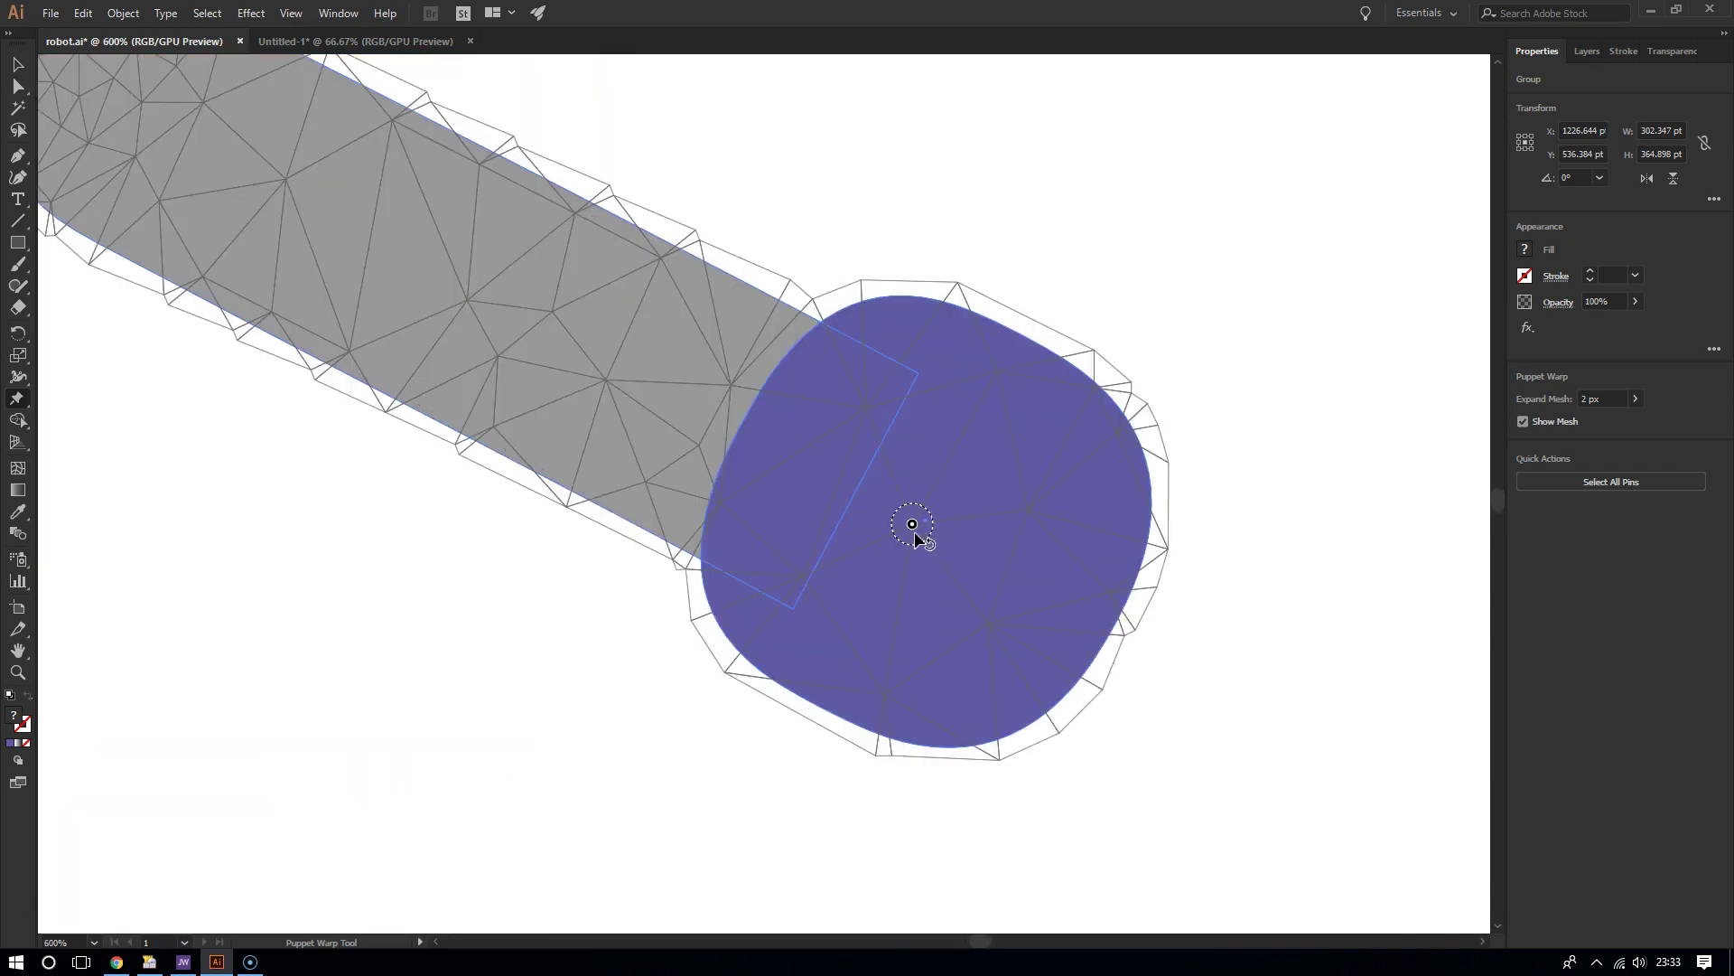
drag(913, 525, 911, 526)
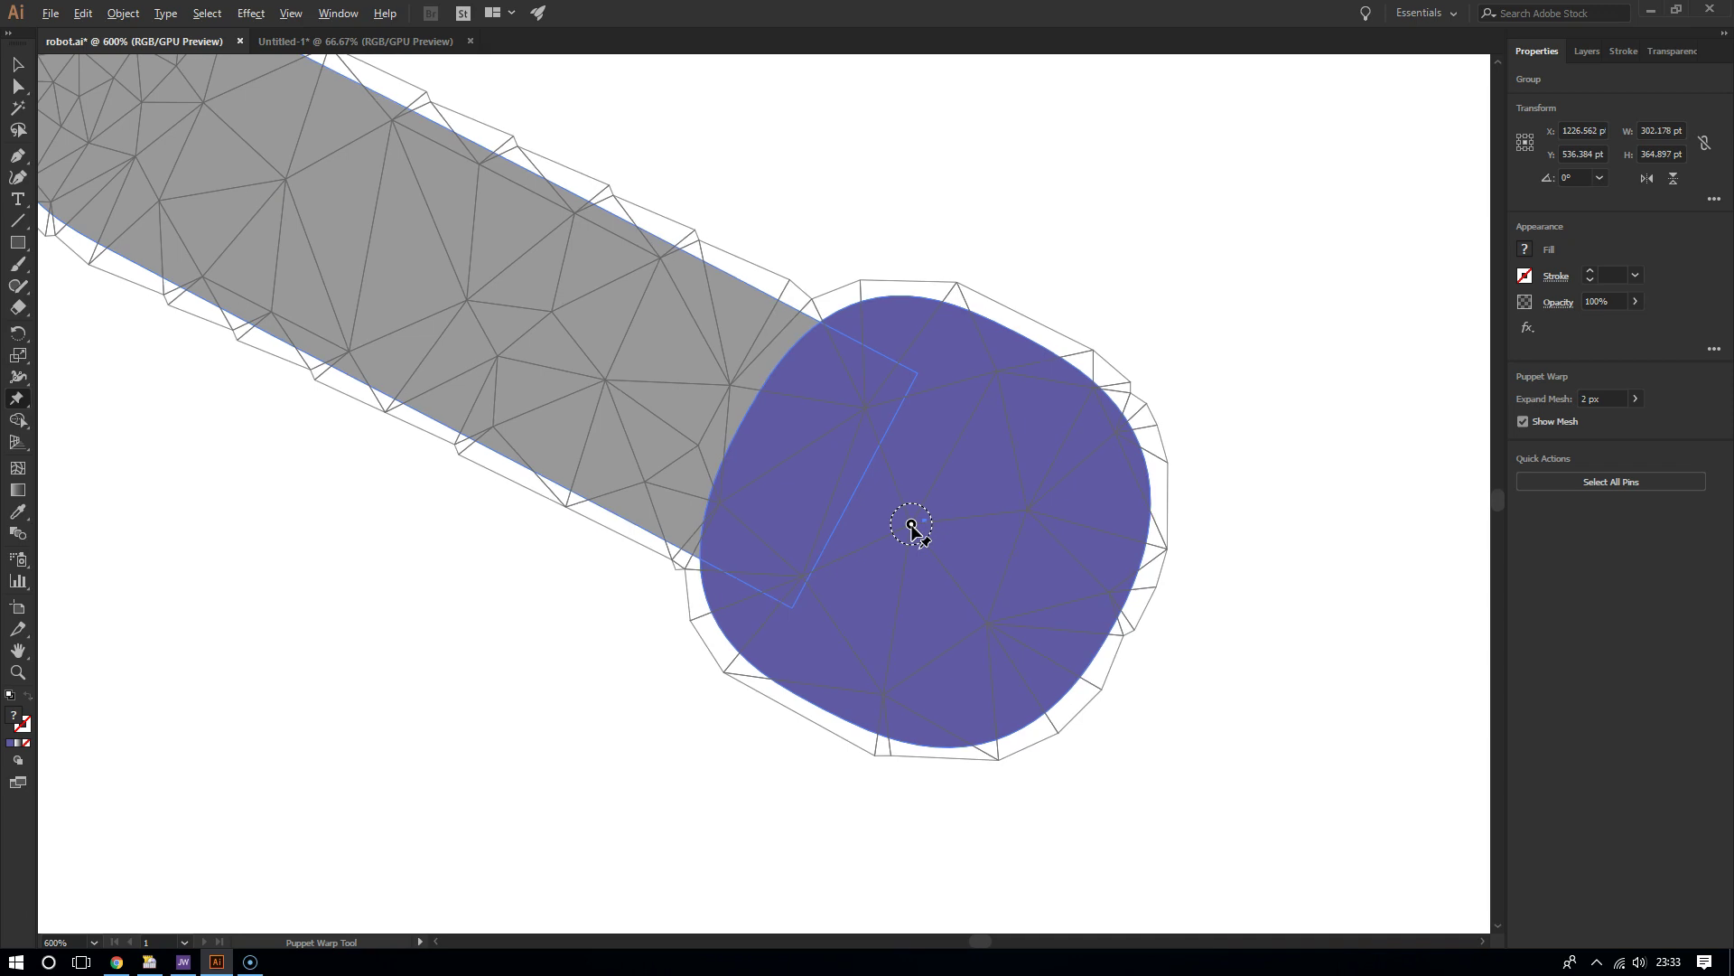
scroll(913, 527, down, 5)
scroll(912, 524, up, 4)
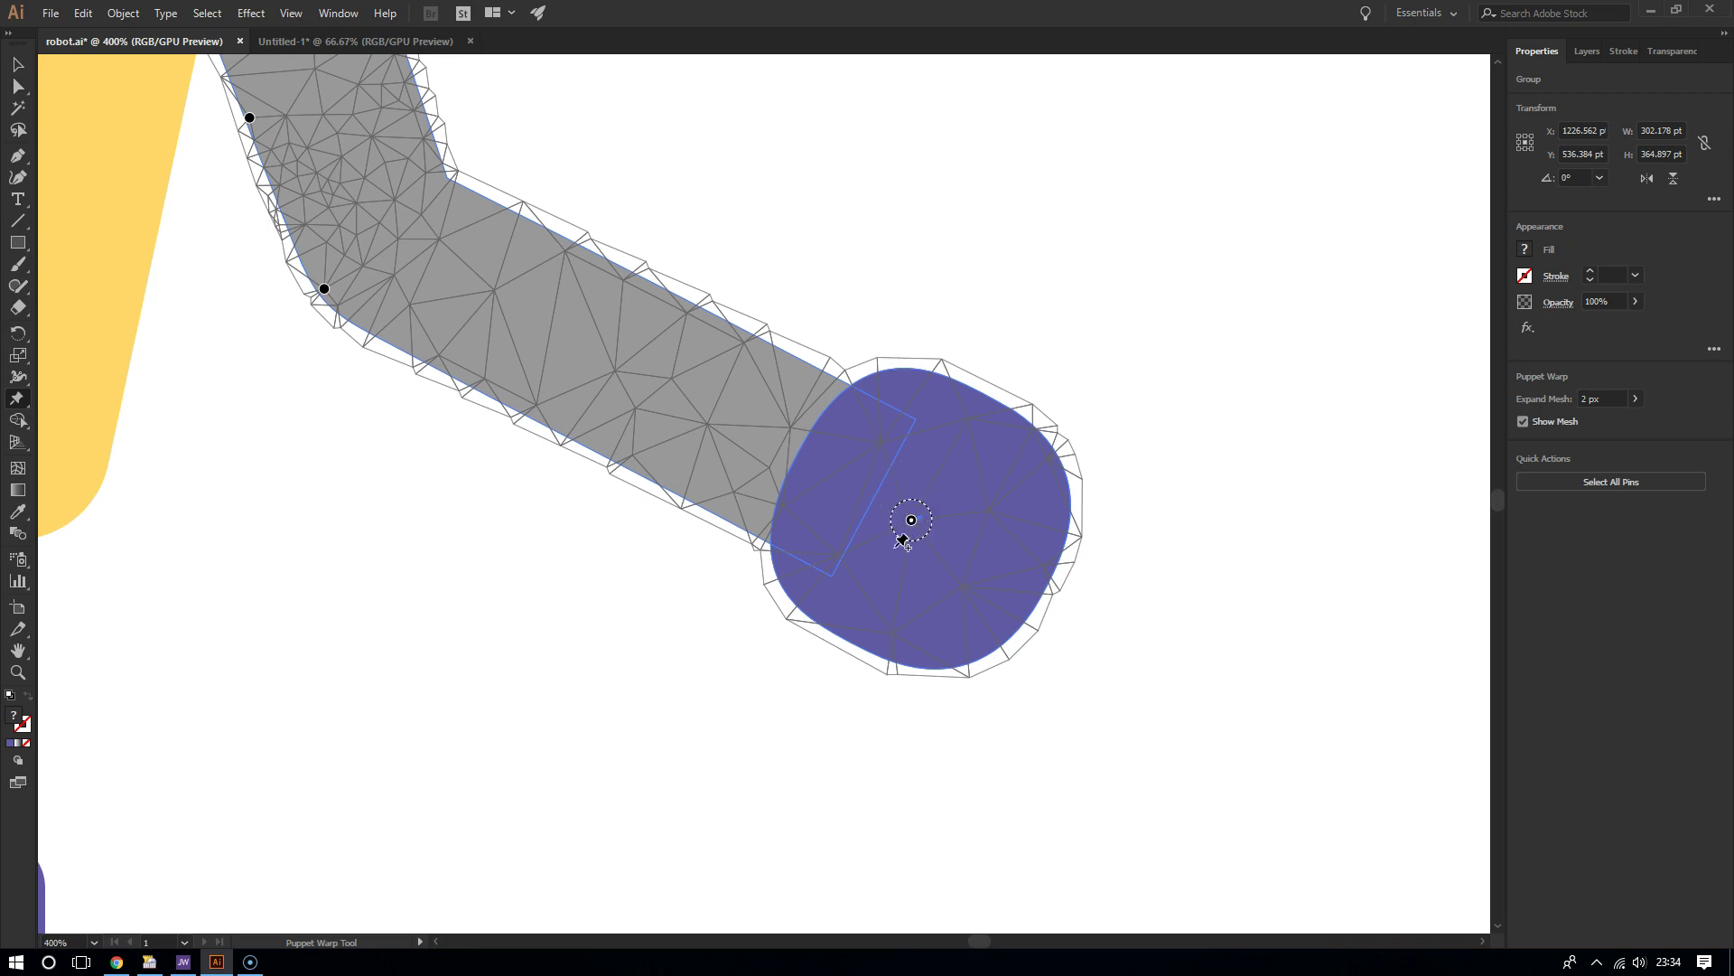
scroll(887, 507, down, 2)
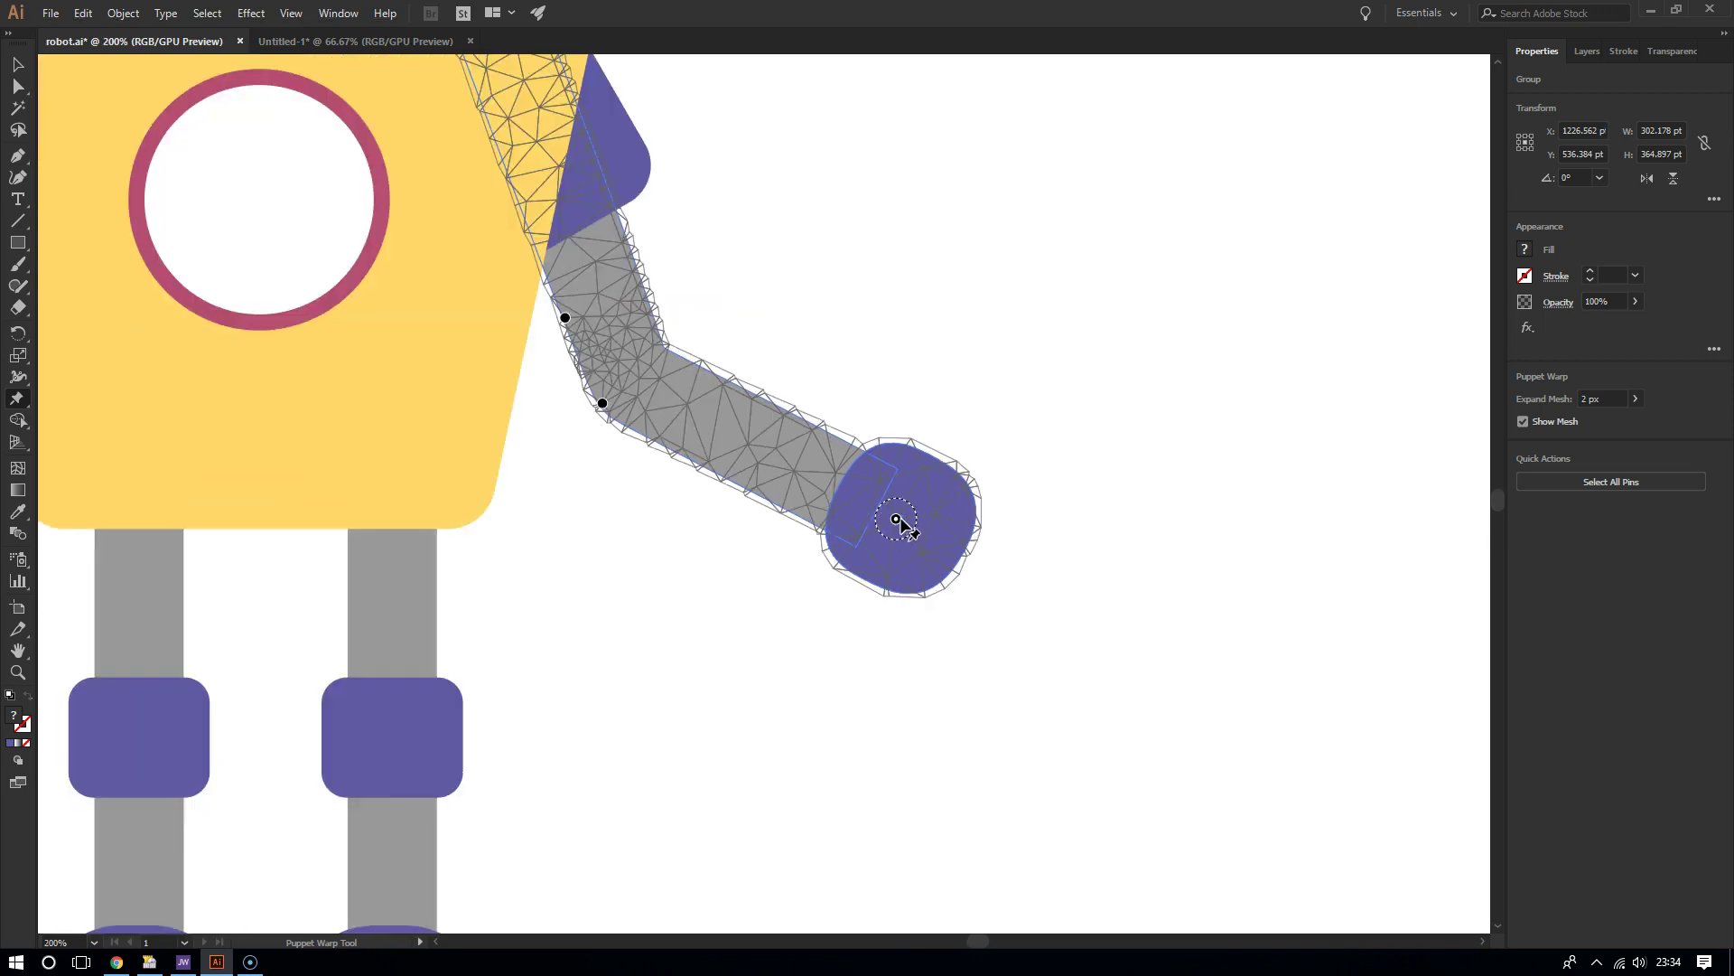
drag(896, 520, 945, 544)
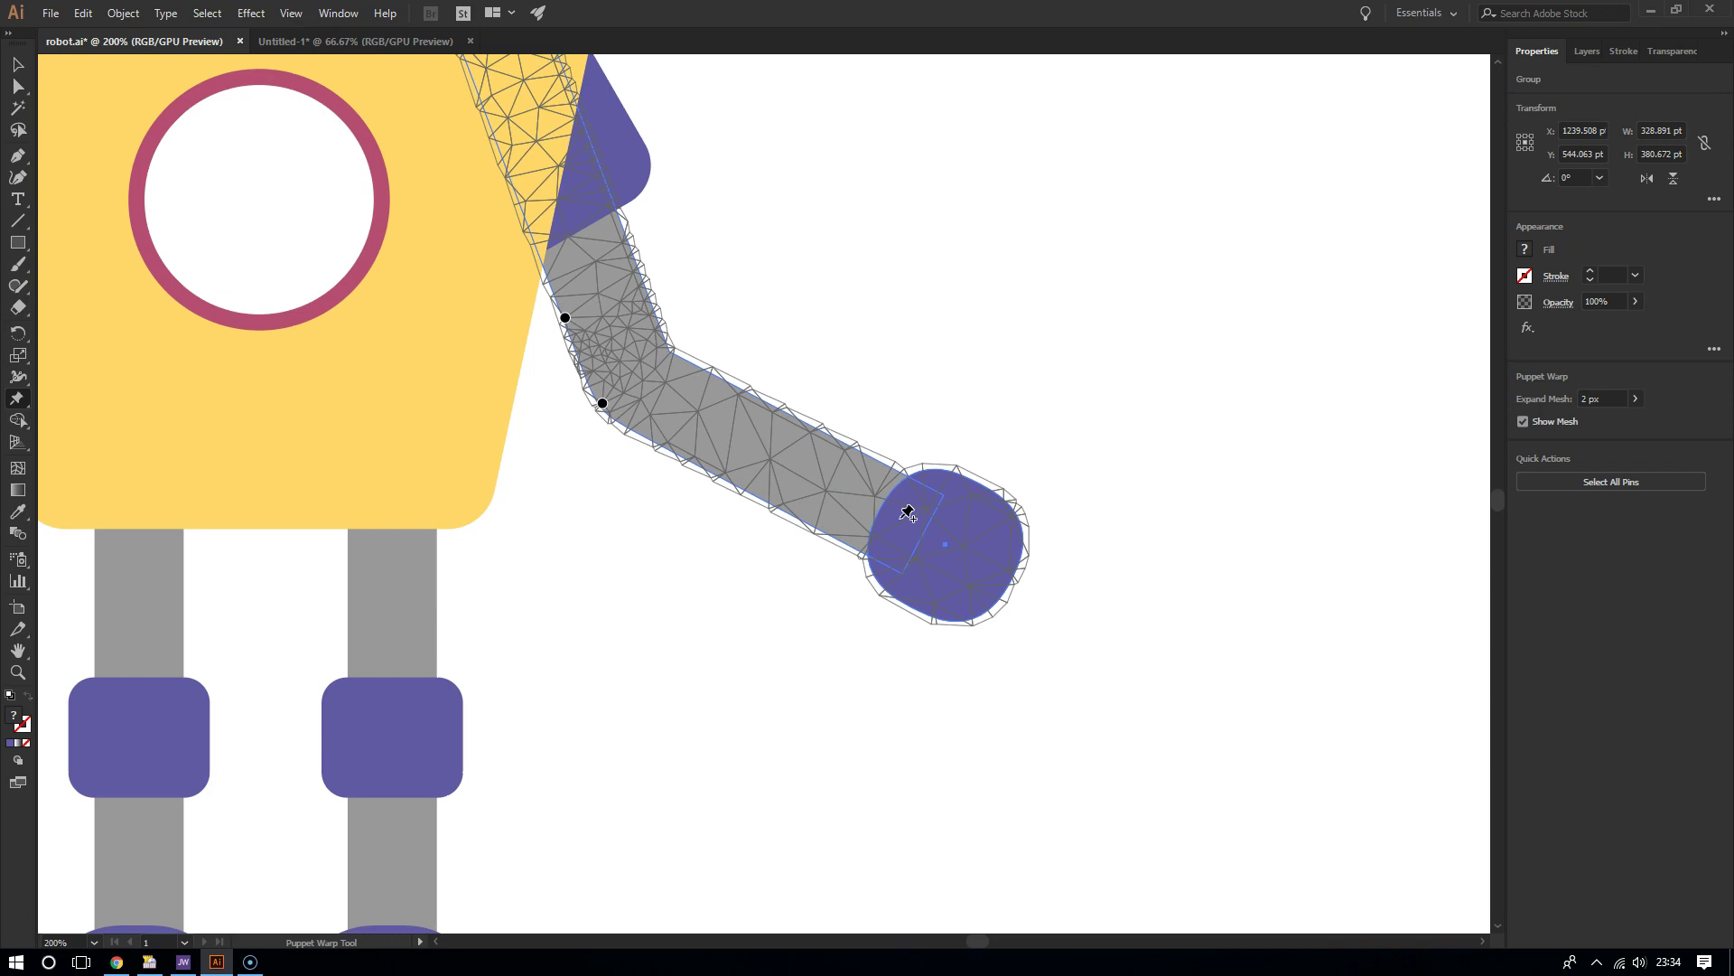
Delete both elbow pins from the arm's warp mesh
click(602, 404)
key(Delete)
scroll(607, 396, up, 2)
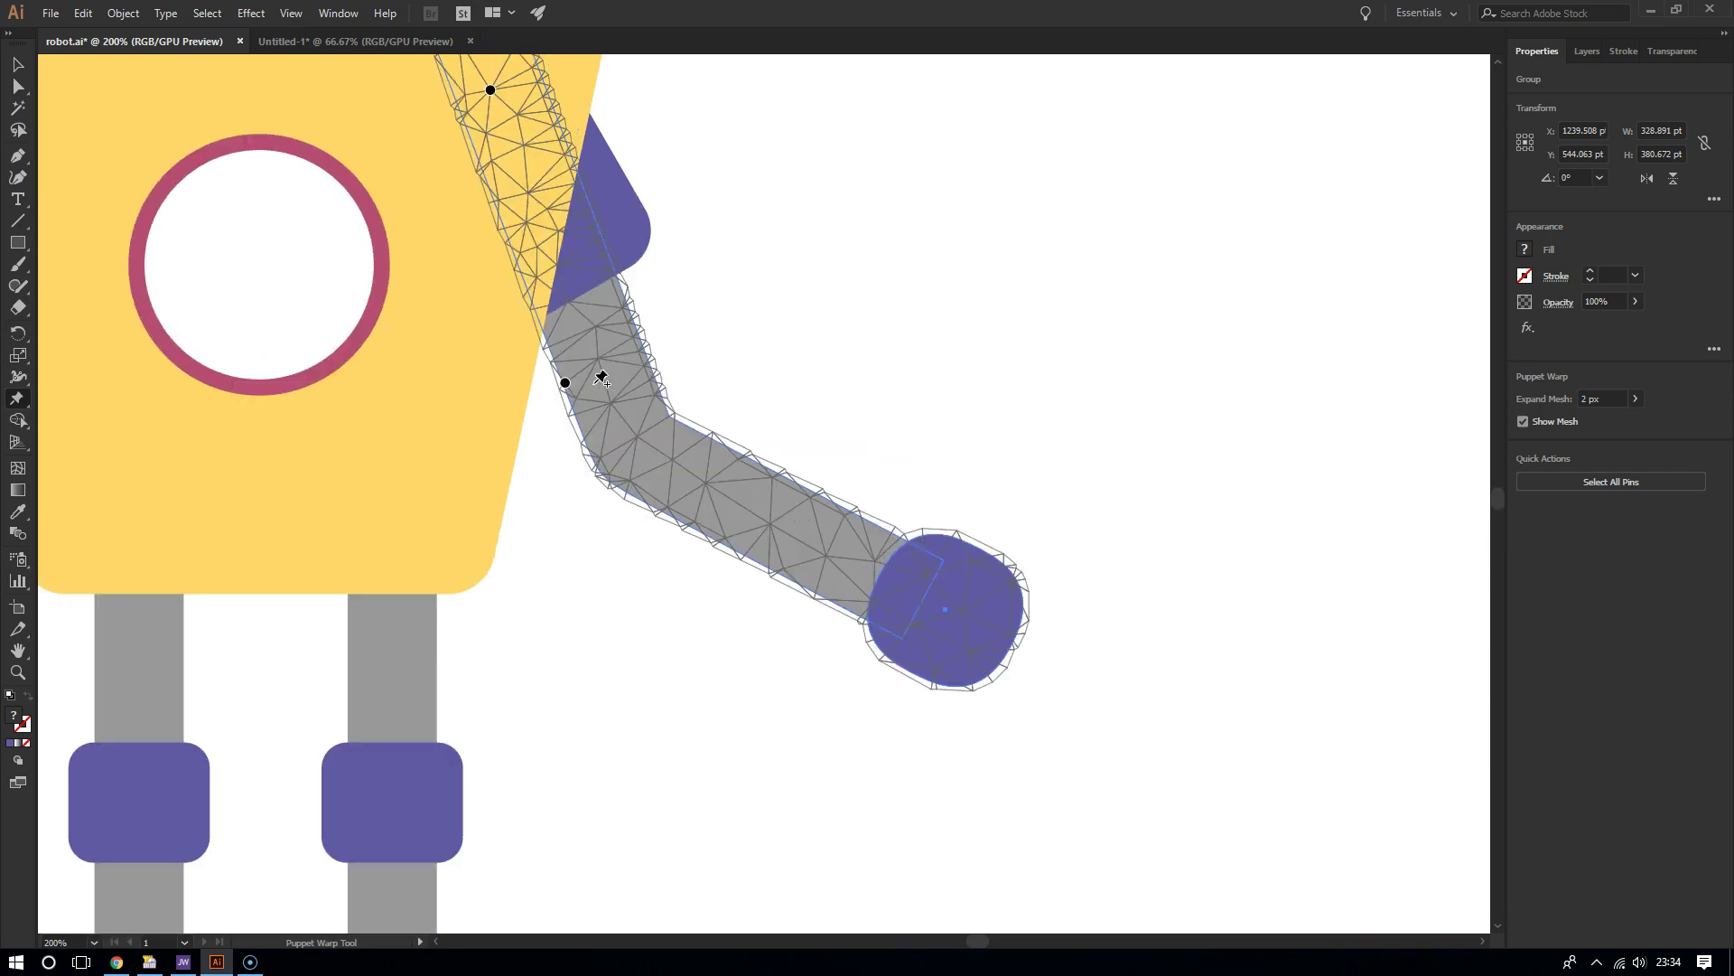
click(564, 383)
key(Delete)
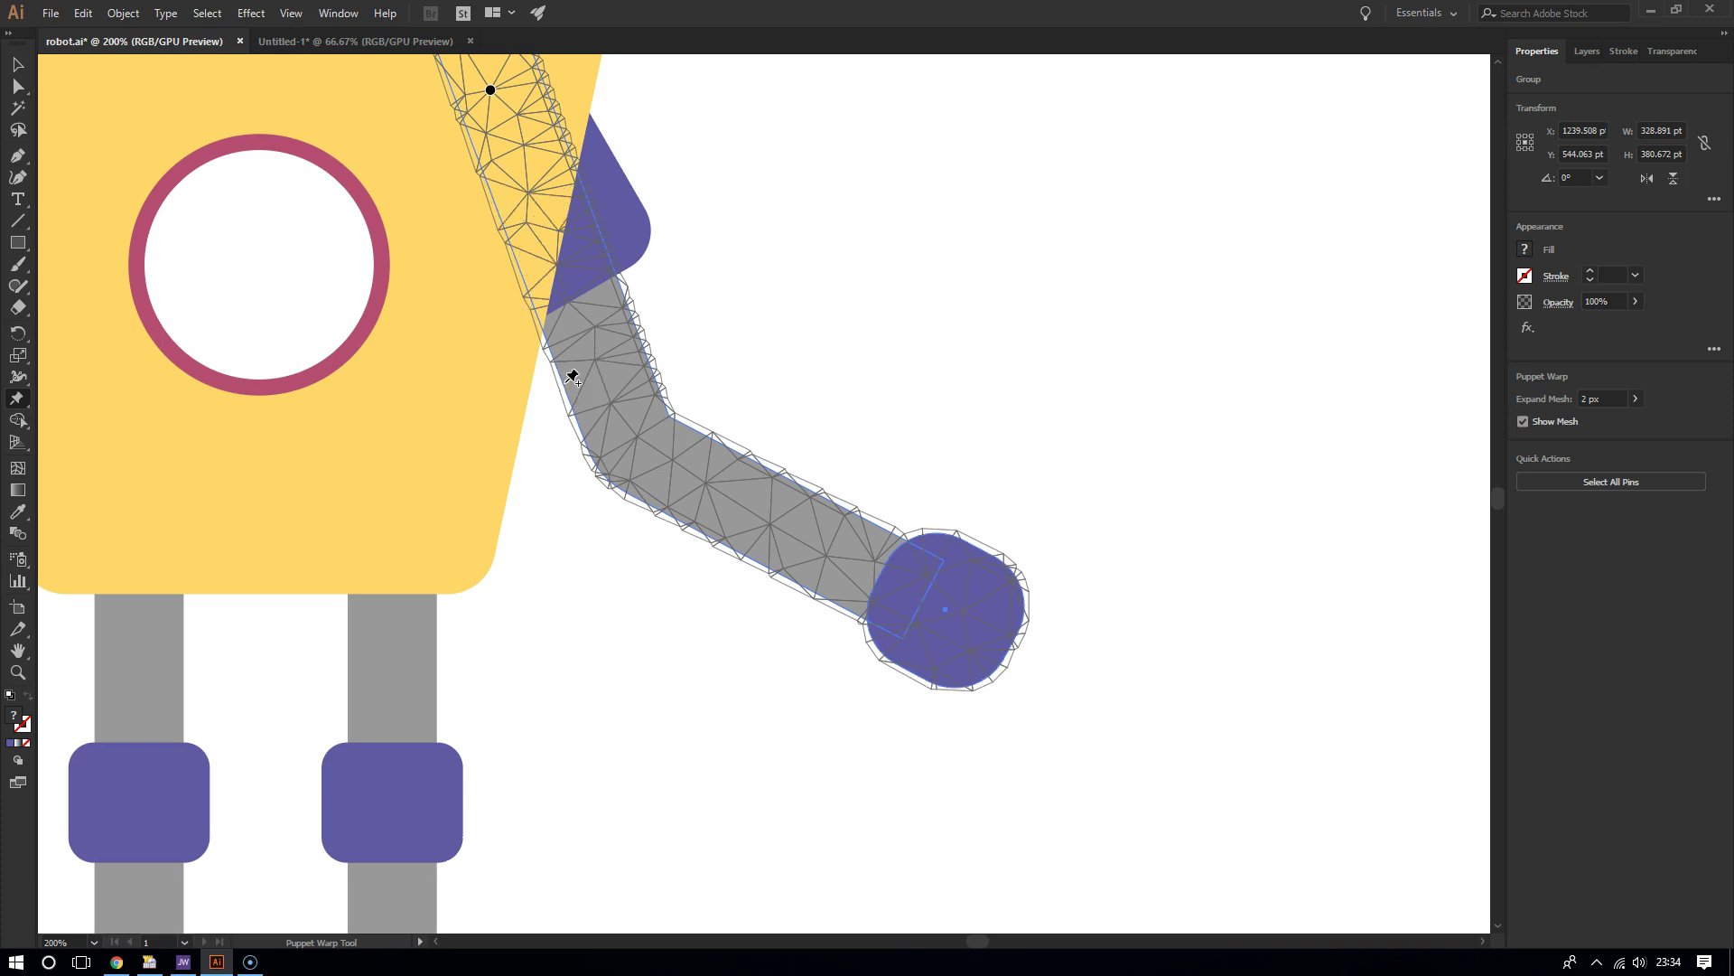
scroll(565, 382, up, 5)
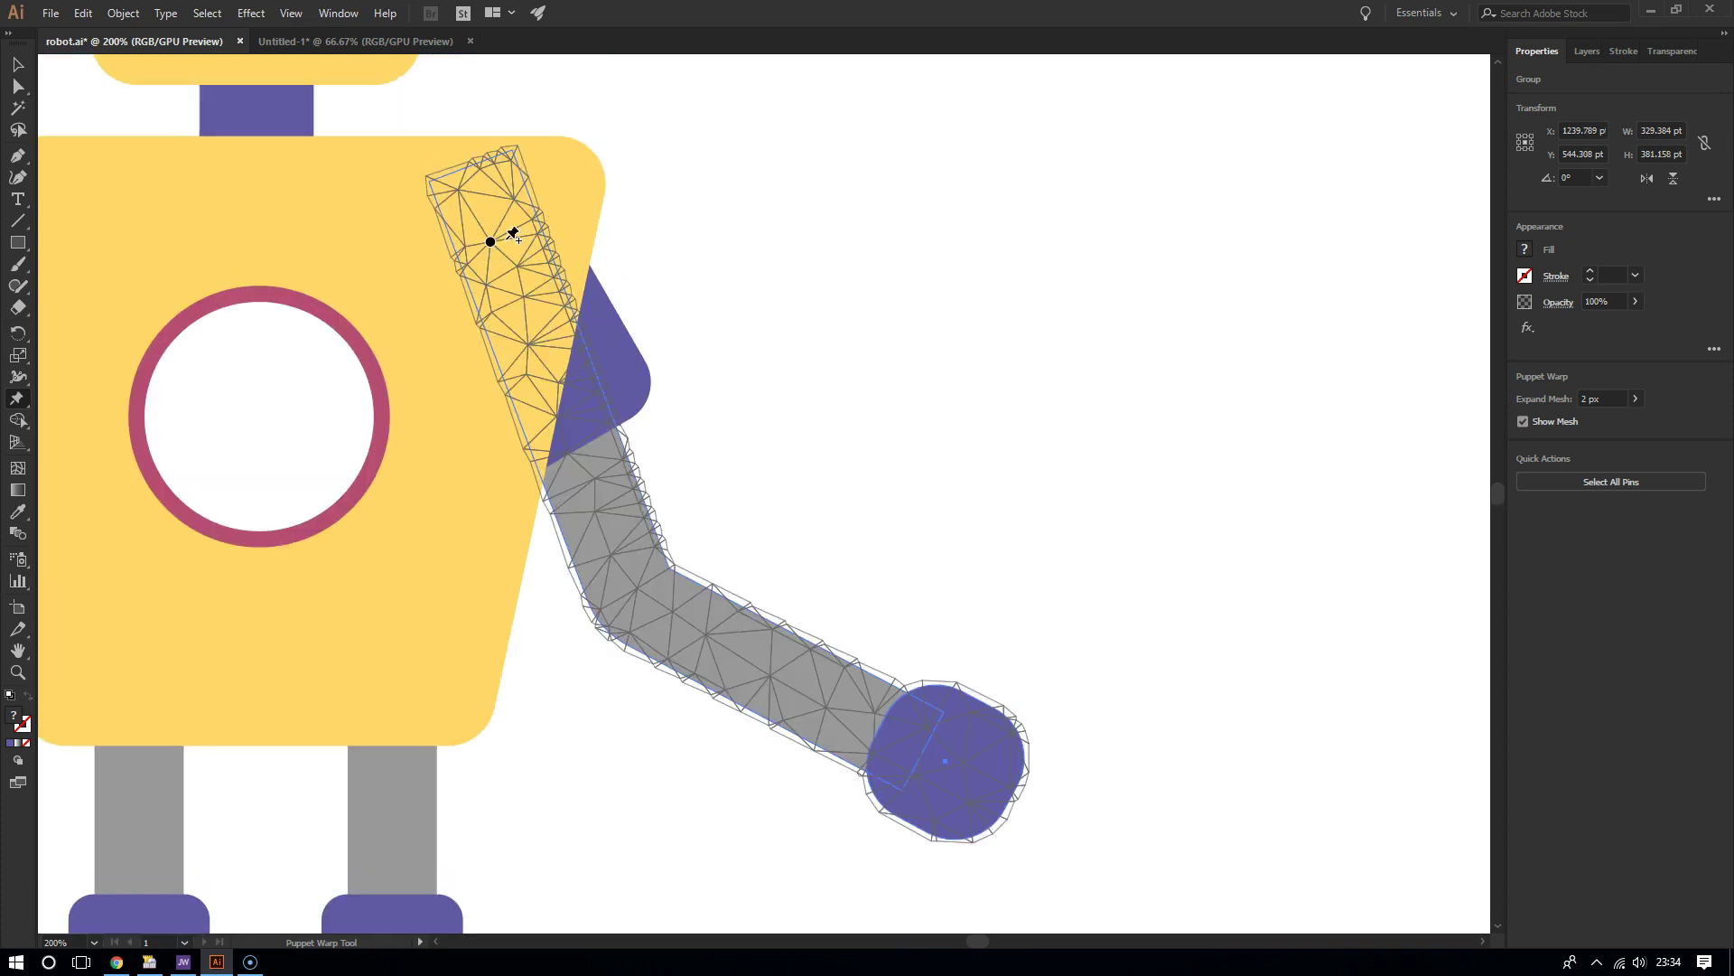
Select the shoulder pin, move the arm out to the right, then tuck it back behind the torso
click(490, 242)
drag(497, 242, 1012, 318)
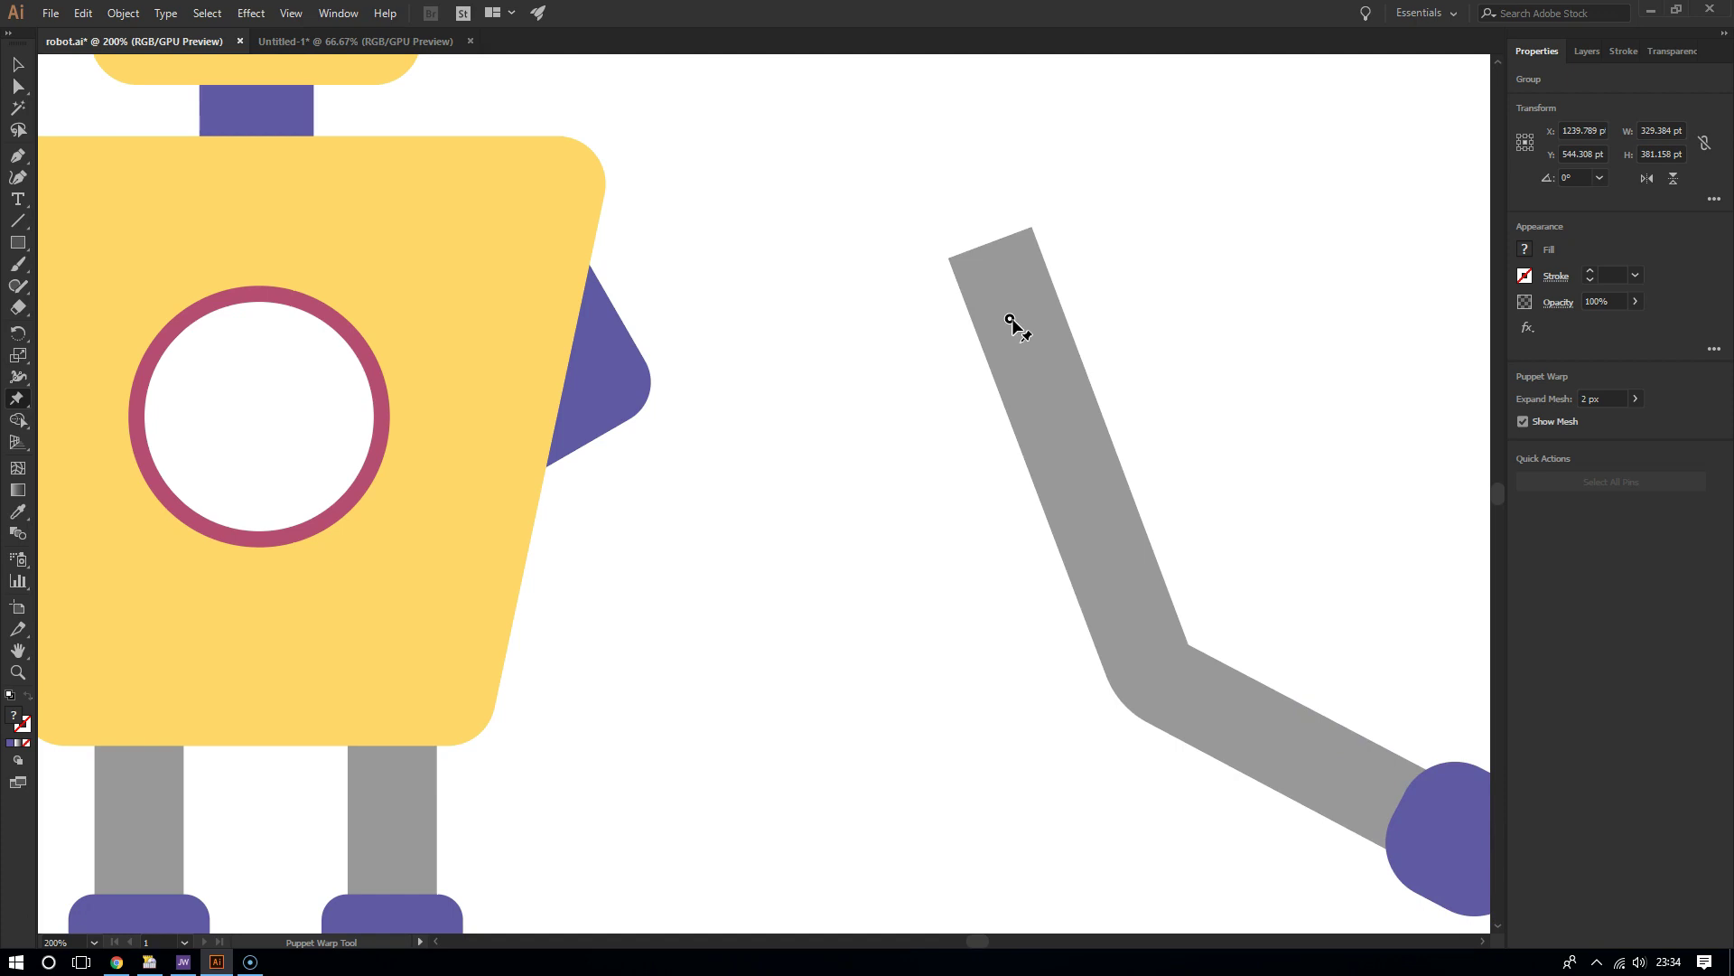
drag(1011, 318, 672, 296)
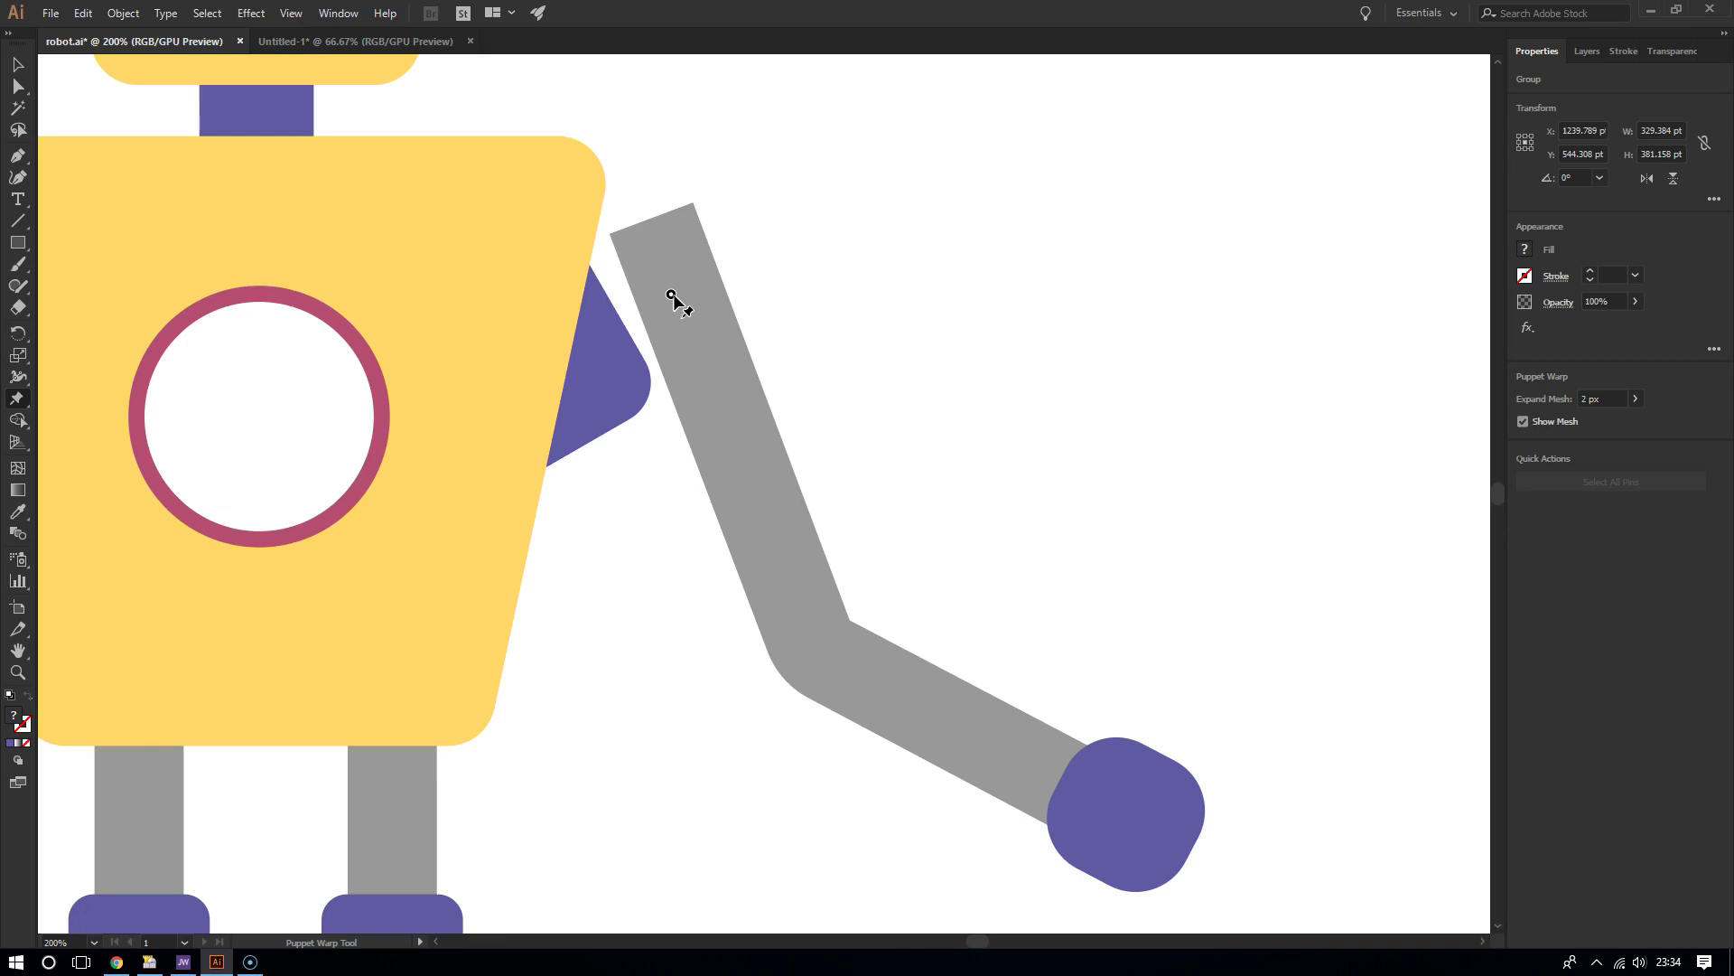
drag(671, 297, 514, 269)
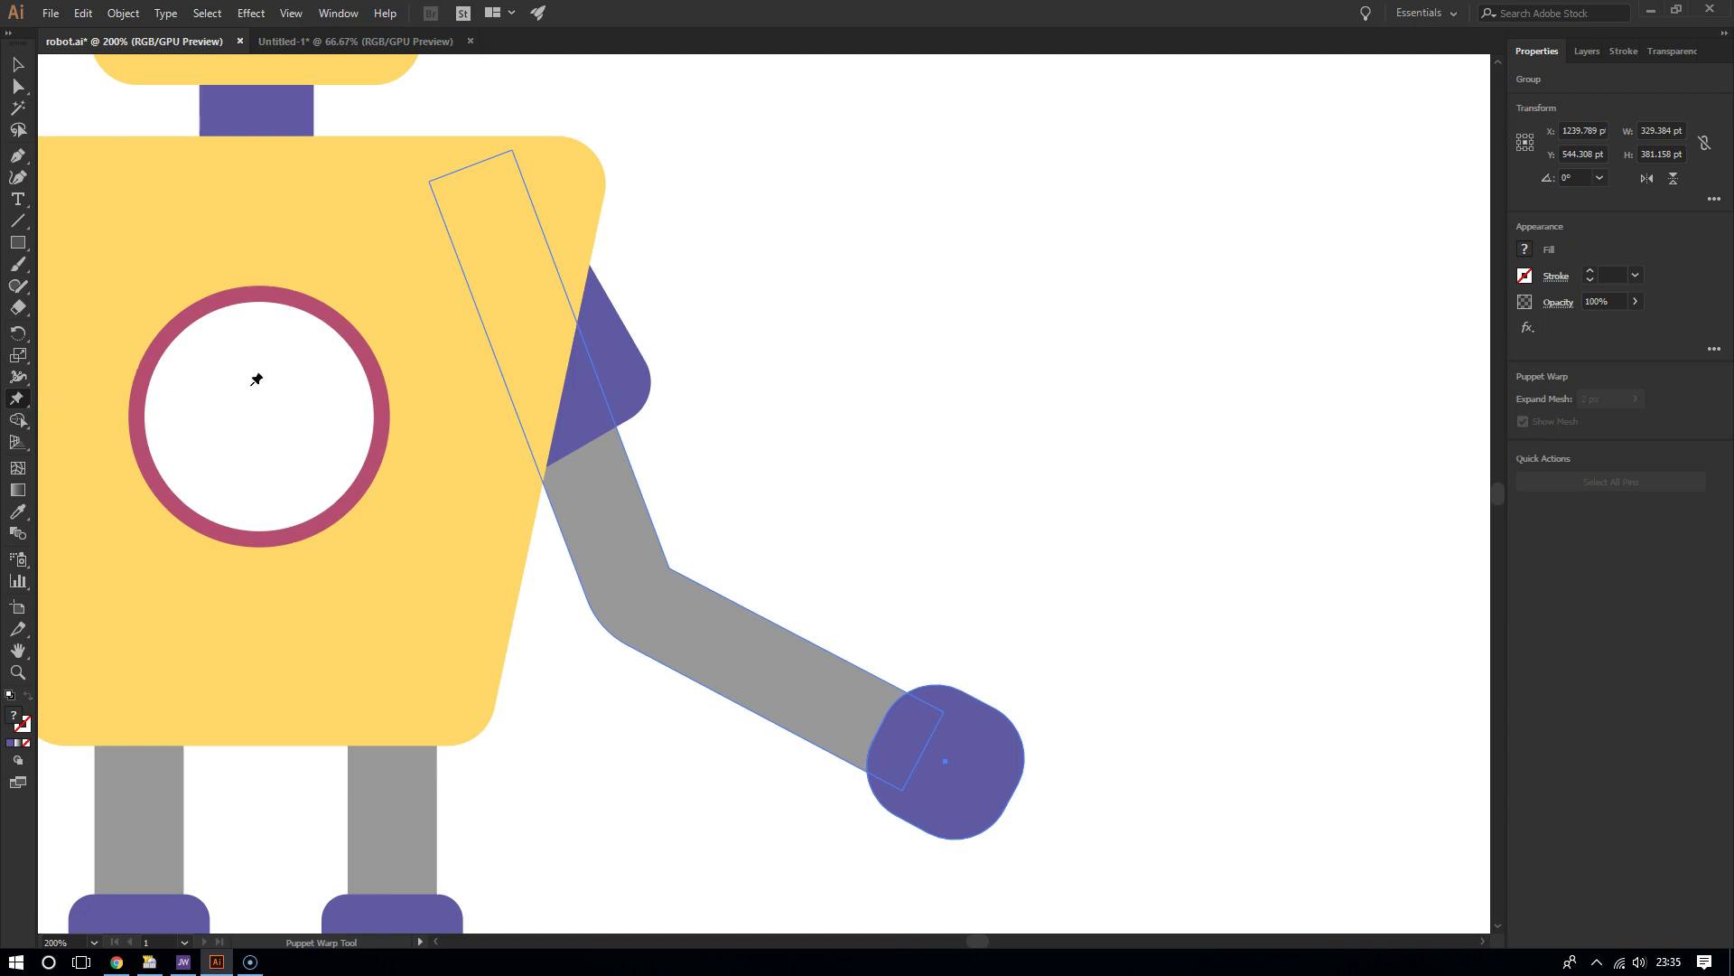
Re-pin the arm at the hand, elbow, near the elbow and shoulder, then raise the hand pin
key(a)
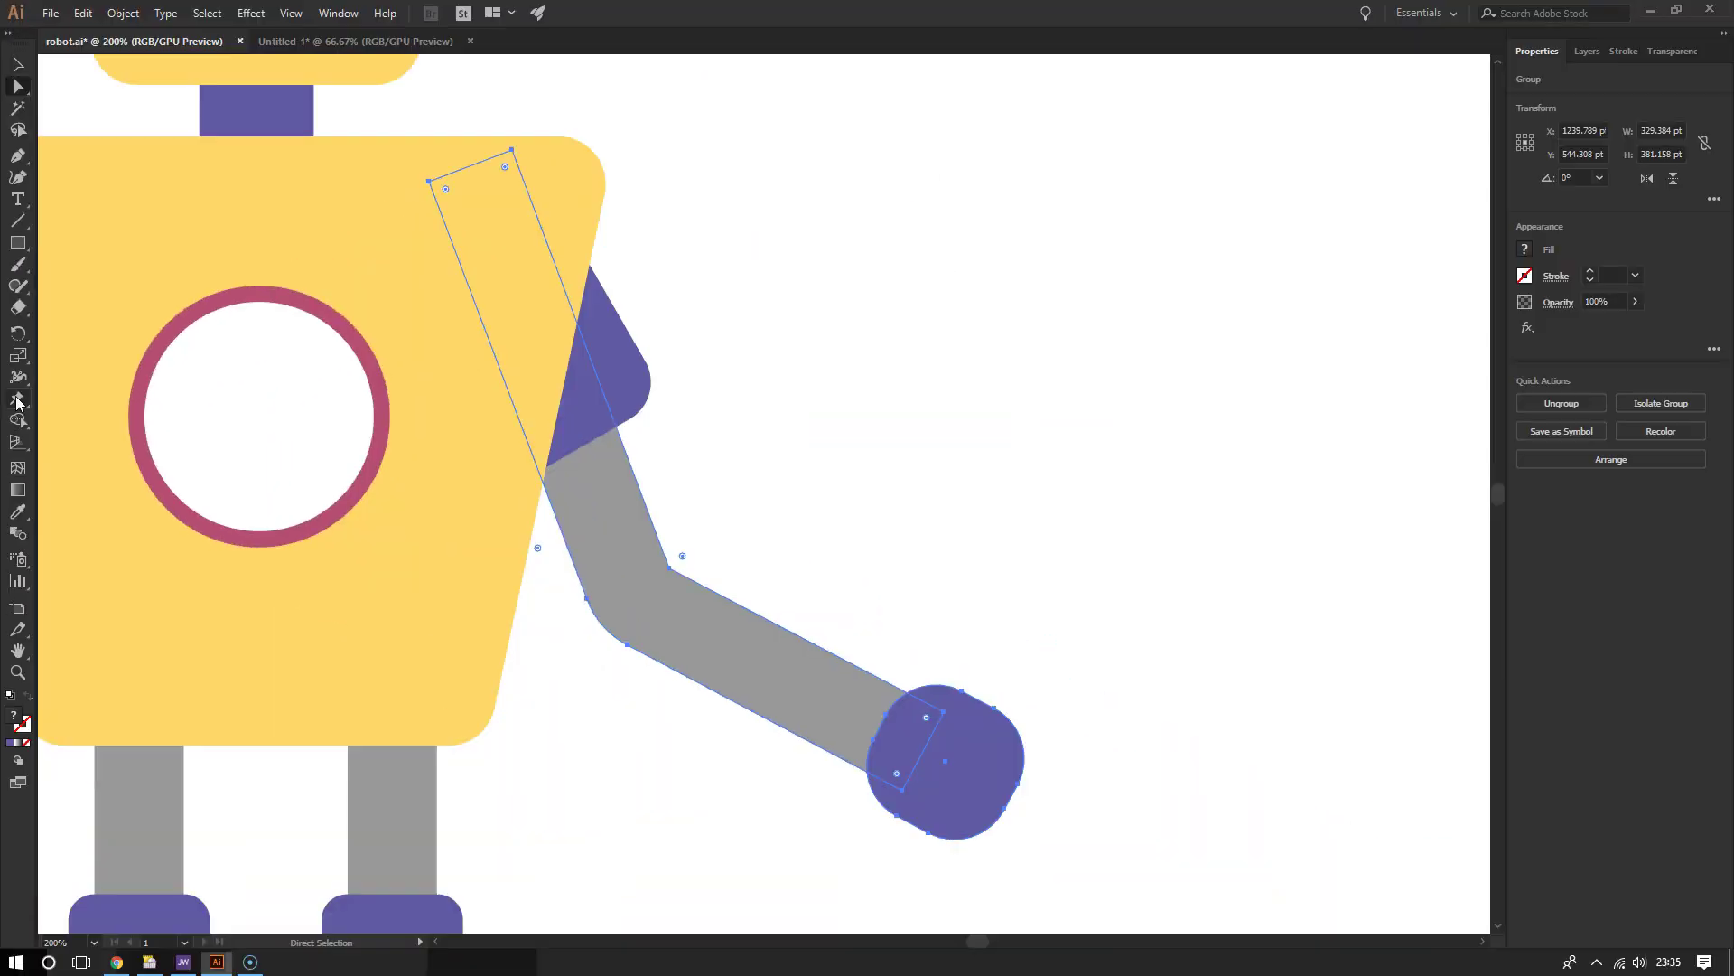
click(51, 401)
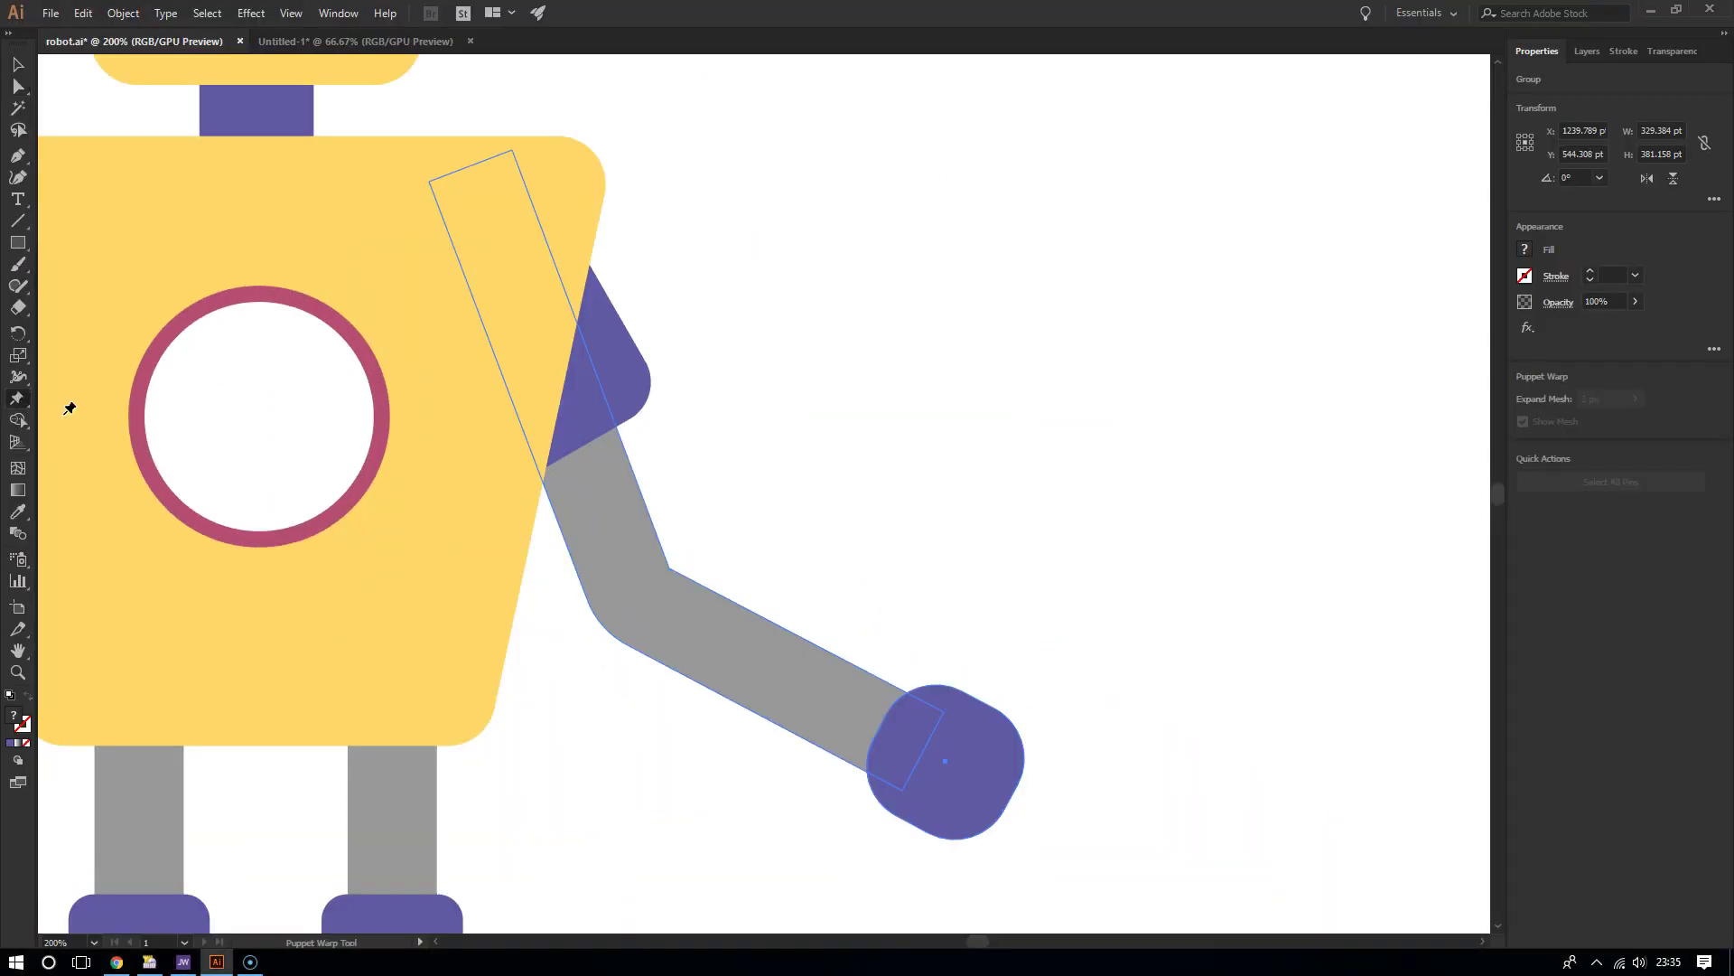
click(950, 768)
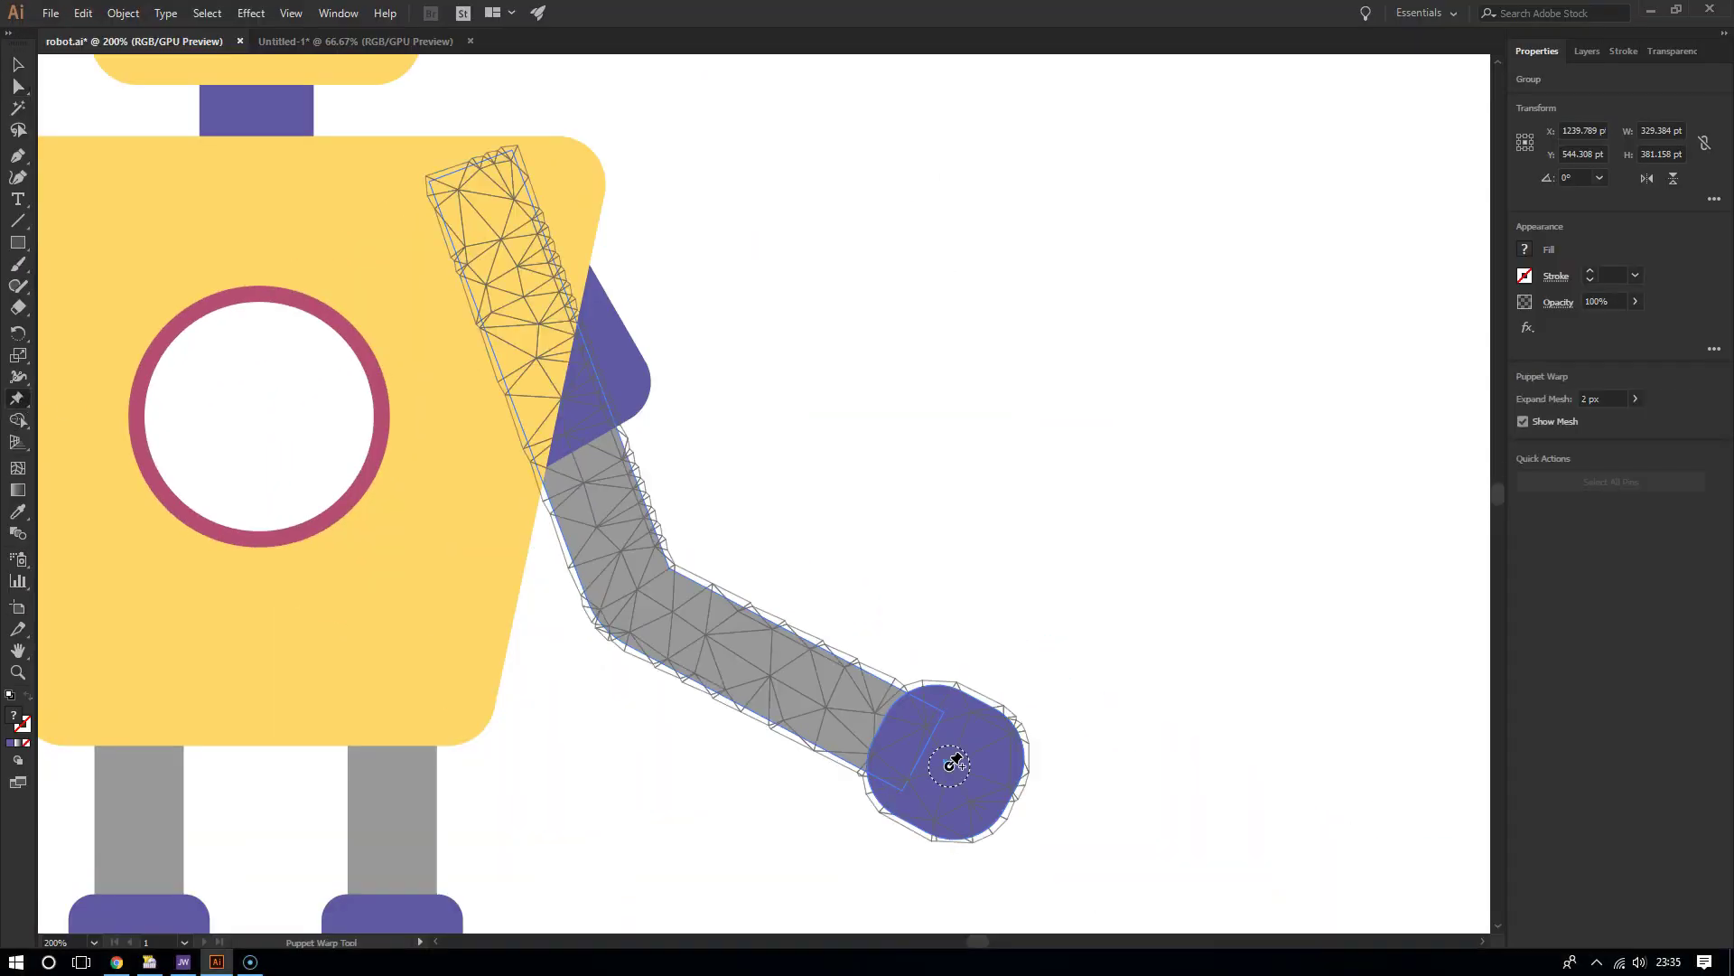
click(628, 642)
click(588, 587)
click(504, 263)
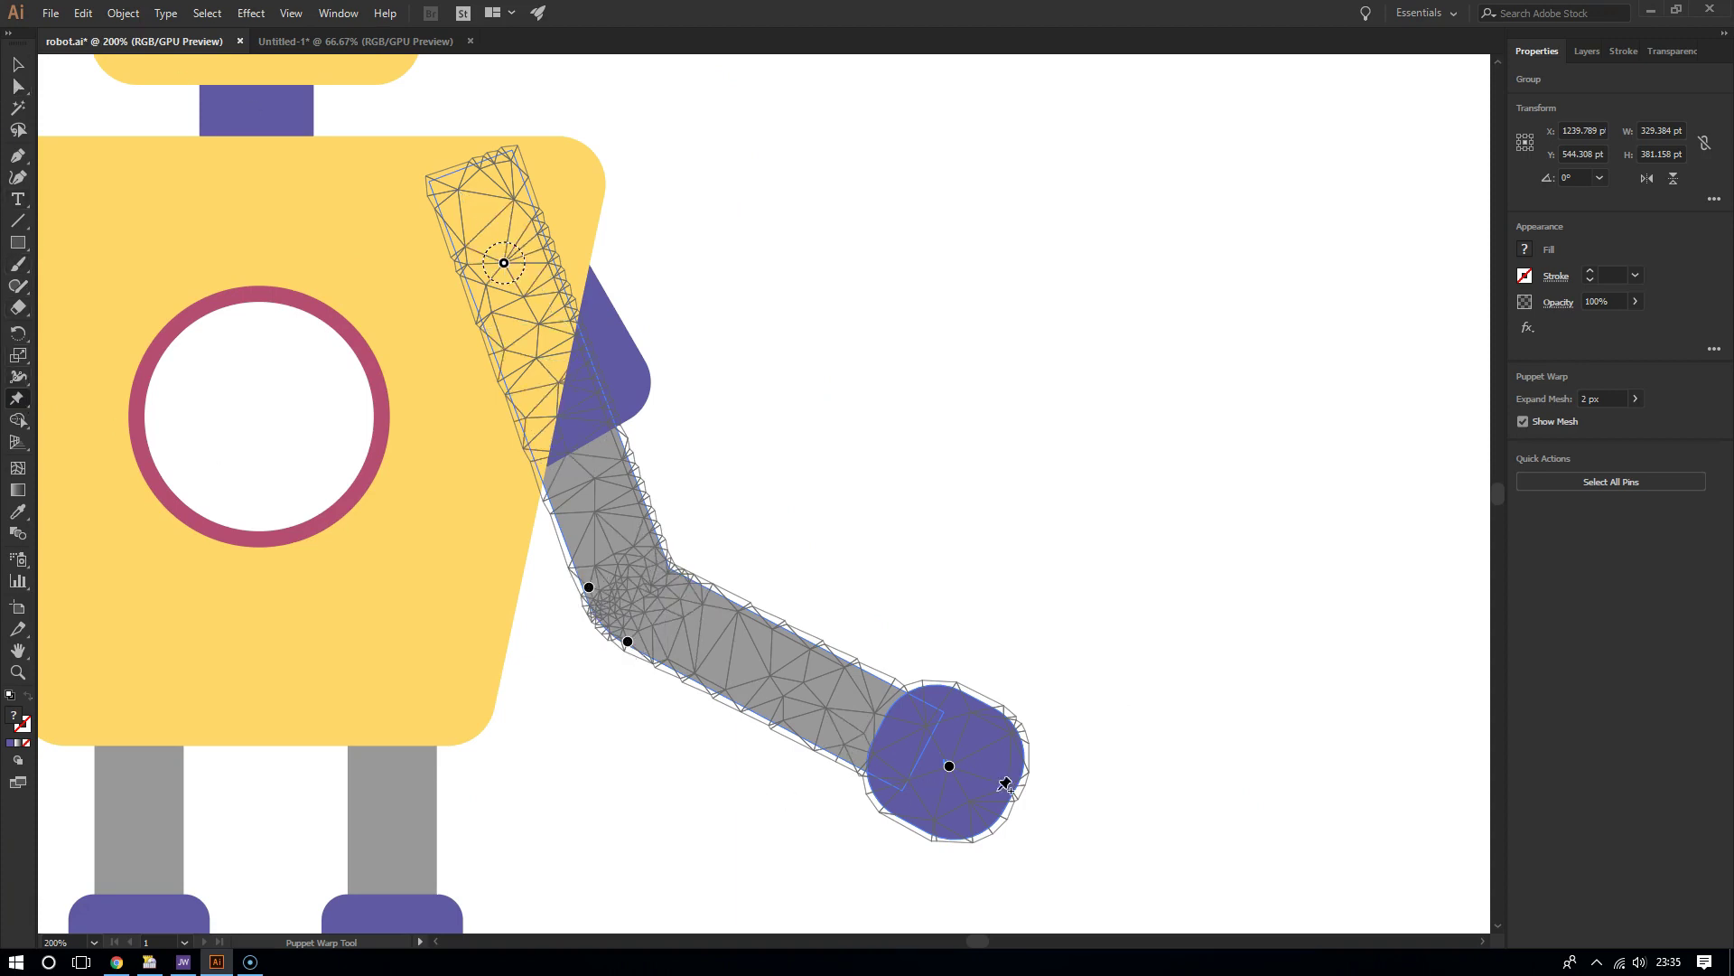
drag(949, 768, 944, 699)
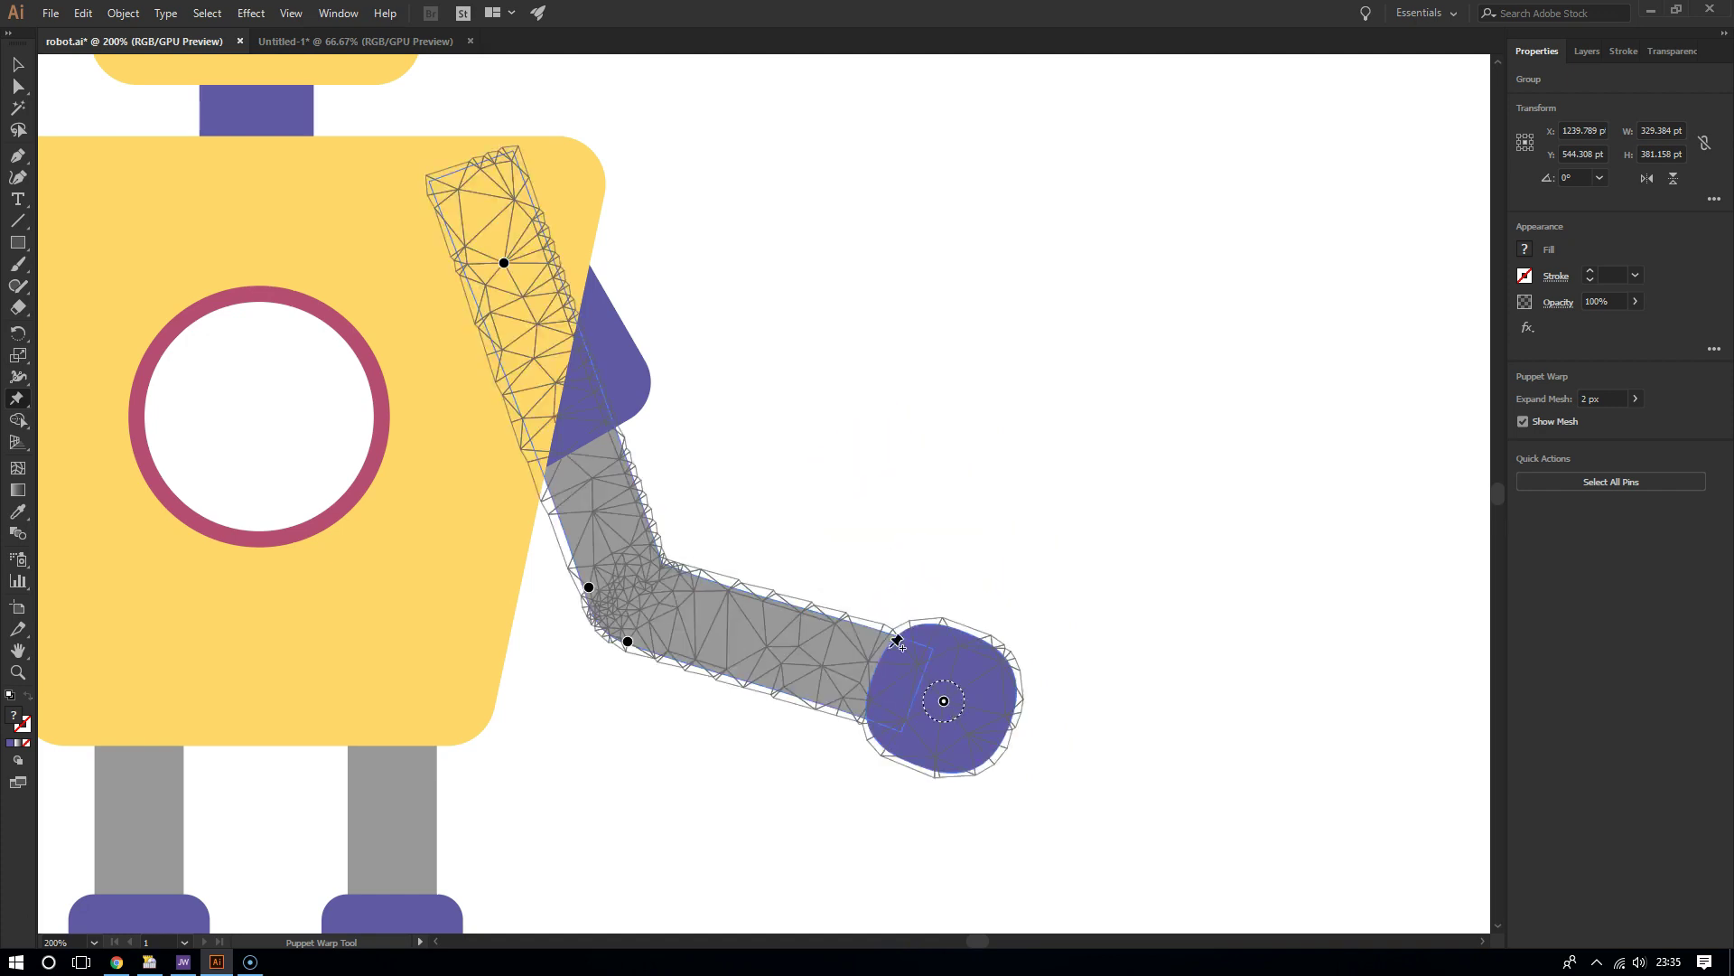
scroll(787, 574, down, 2)
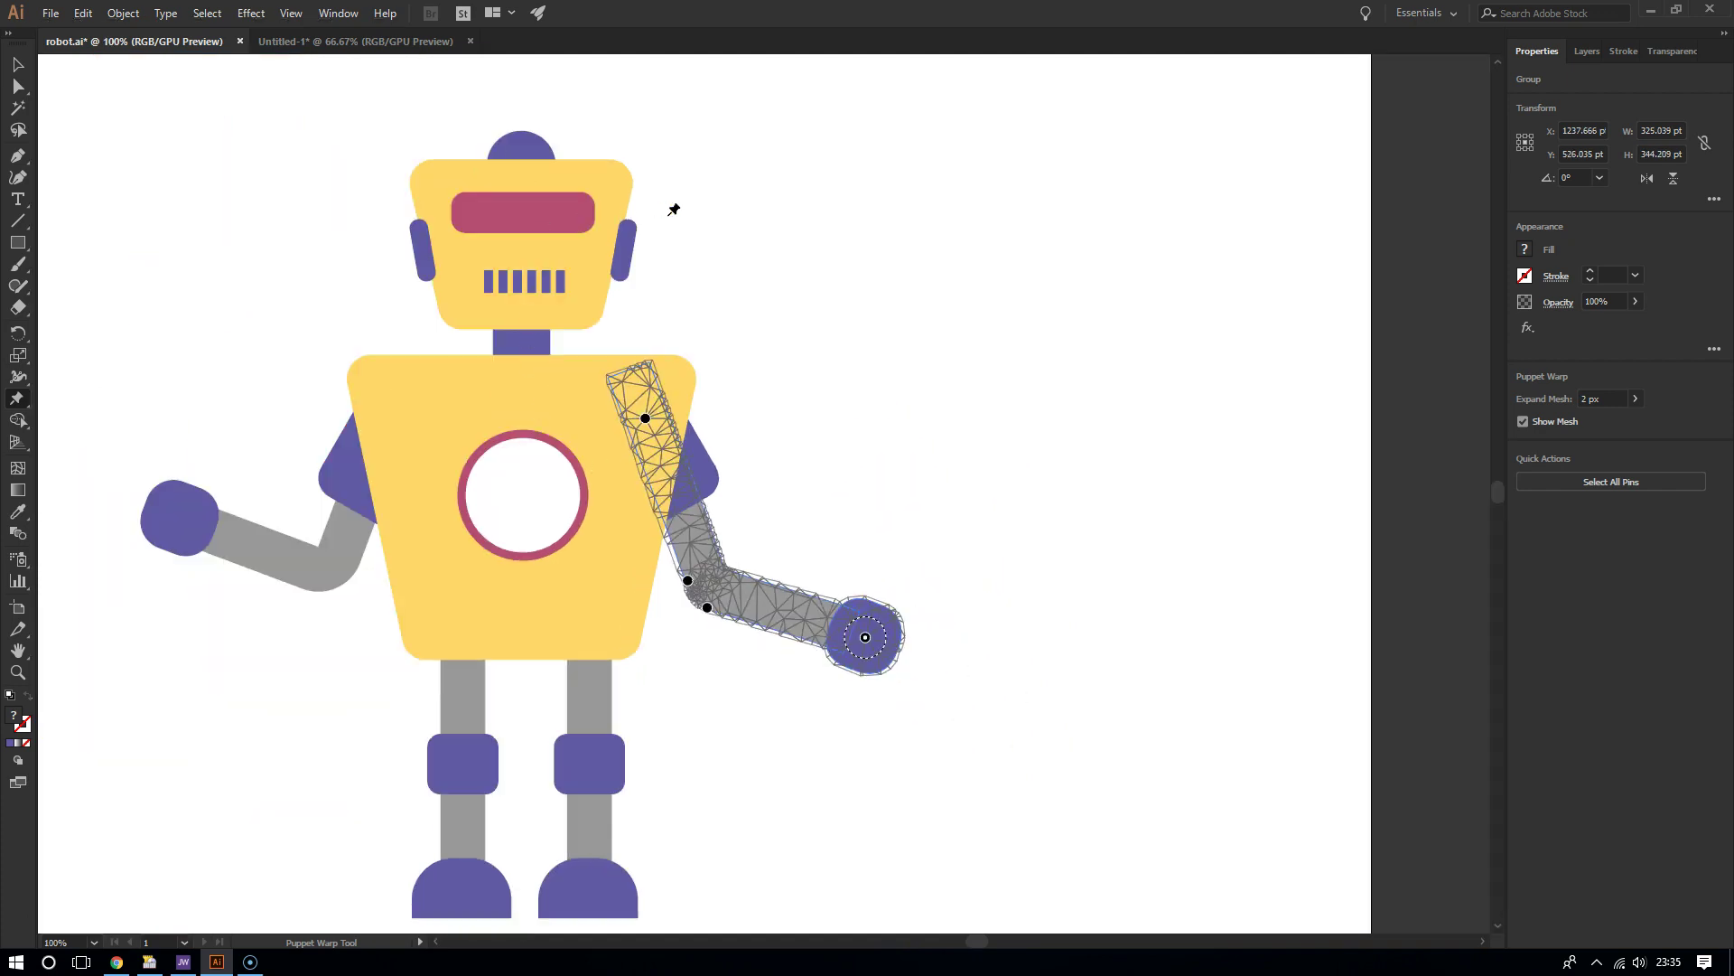